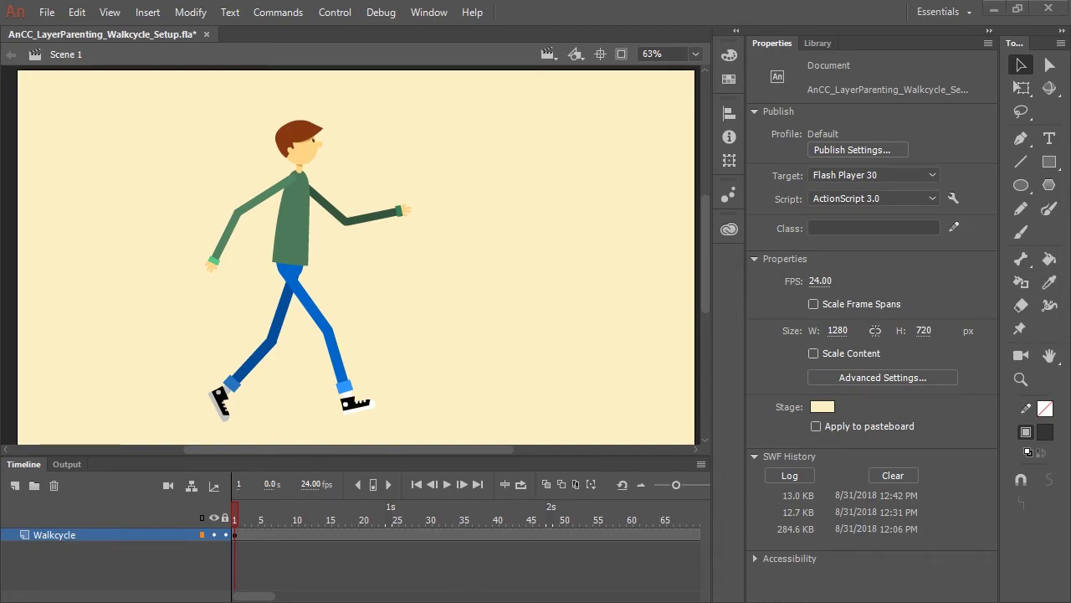
Select the Walkcycle_Nested character graphic on the stage
{"action": "left_click", "coordinate": [369, 255]}
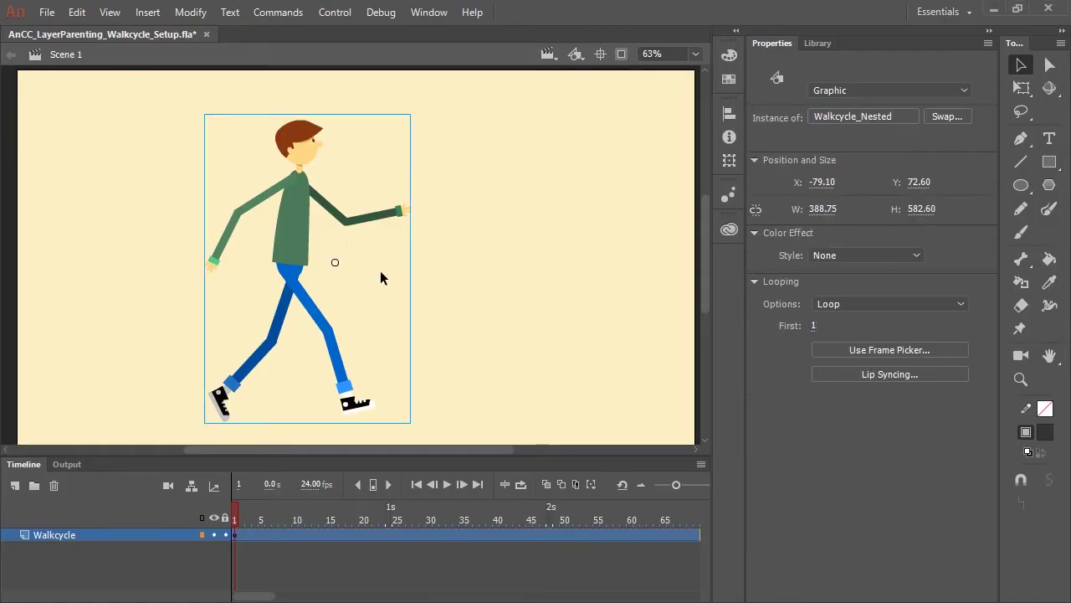
Enter the Walkcycle_Nested symbol and enlarge the Timeline to list its body-part layers
{"action": "double_click", "coordinate": [295, 237]}
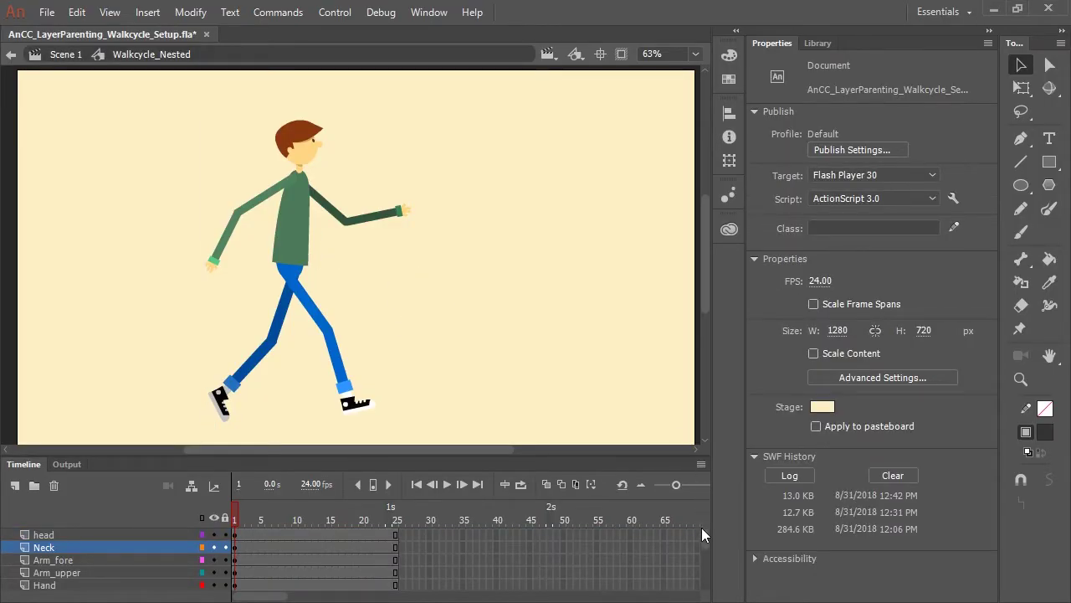
{"action": "left_click_drag", "start_coordinate": [602, 457], "coordinate": [589, 264]}
{"action": "scroll", "coordinate": [704, 425], "scroll_direction": "down", "scroll_amount": 1}
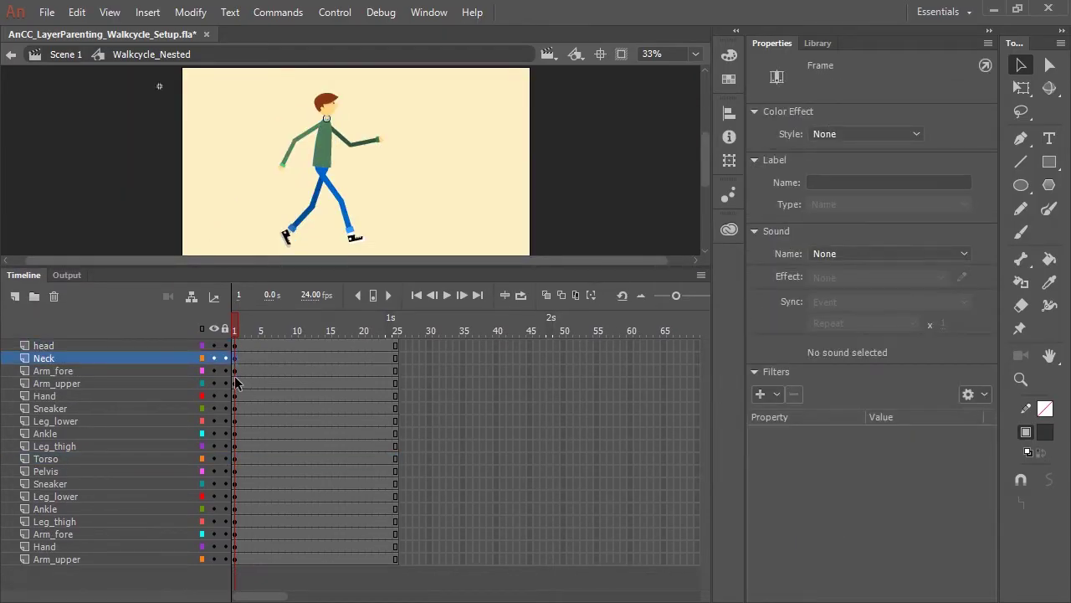
{"action": "left_click", "coordinate": [237, 383]}
{"action": "left_click", "coordinate": [238, 396]}
{"action": "left_click", "coordinate": [239, 409]}
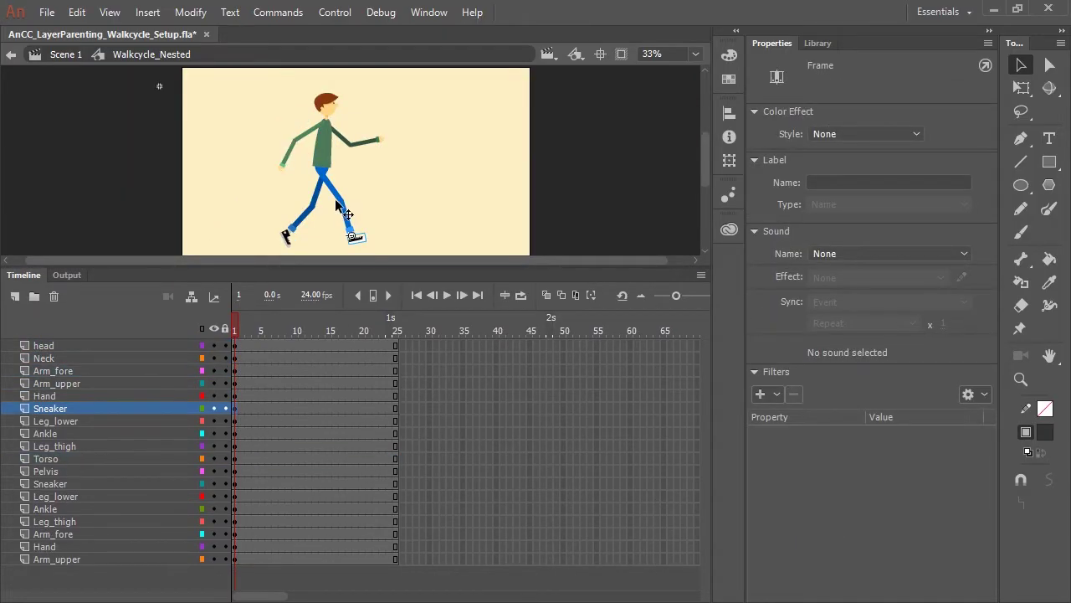
Zoom the stage into the legs and select the front thigh piece
{"action": "key", "text": "z"}
{"action": "left_click", "coordinate": [385, 215]}
{"action": "left_click_drag", "start_coordinate": [410, 266], "coordinate": [420, 408]}
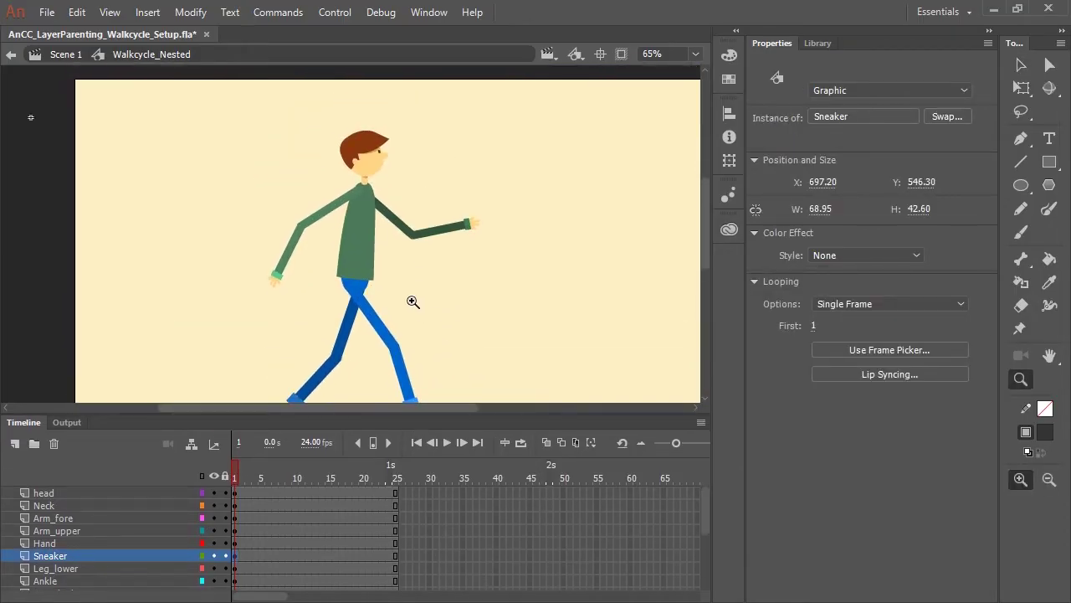
{"action": "key", "text": "v"}
{"action": "left_click", "coordinate": [379, 327]}
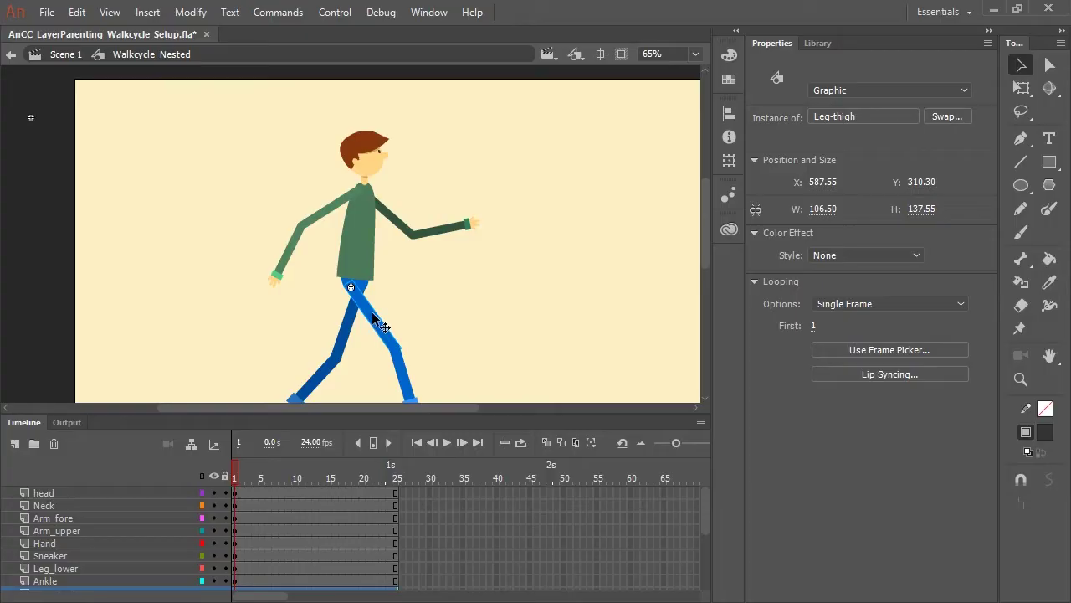
Place the Leg_thigh transformation point on the hip joint and rotate the thigh slightly around it
{"action": "key", "text": "ctrl+equal"}
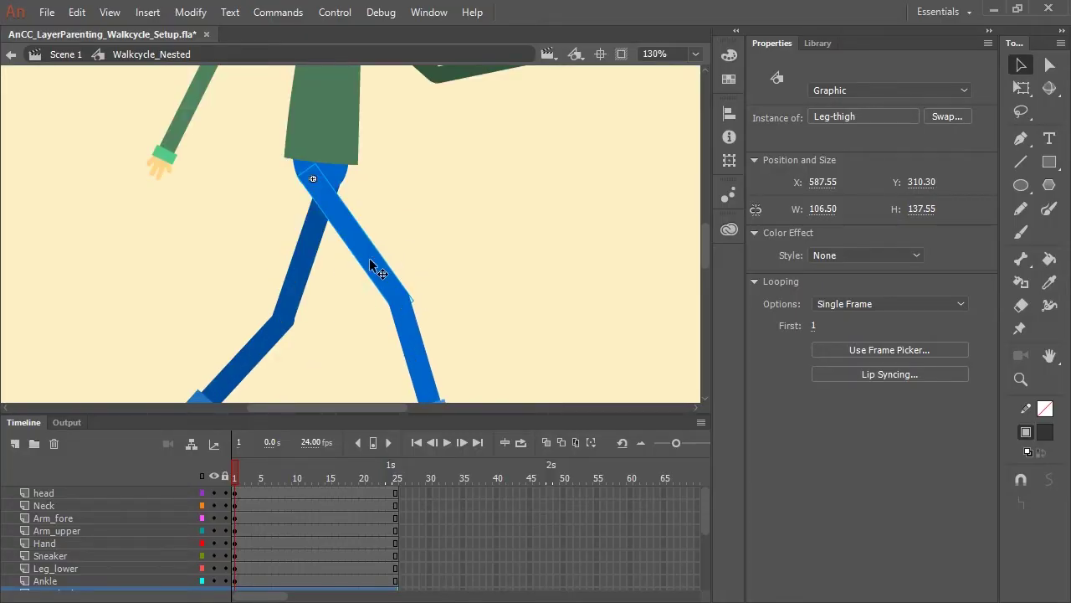
{"action": "key", "text": "q"}
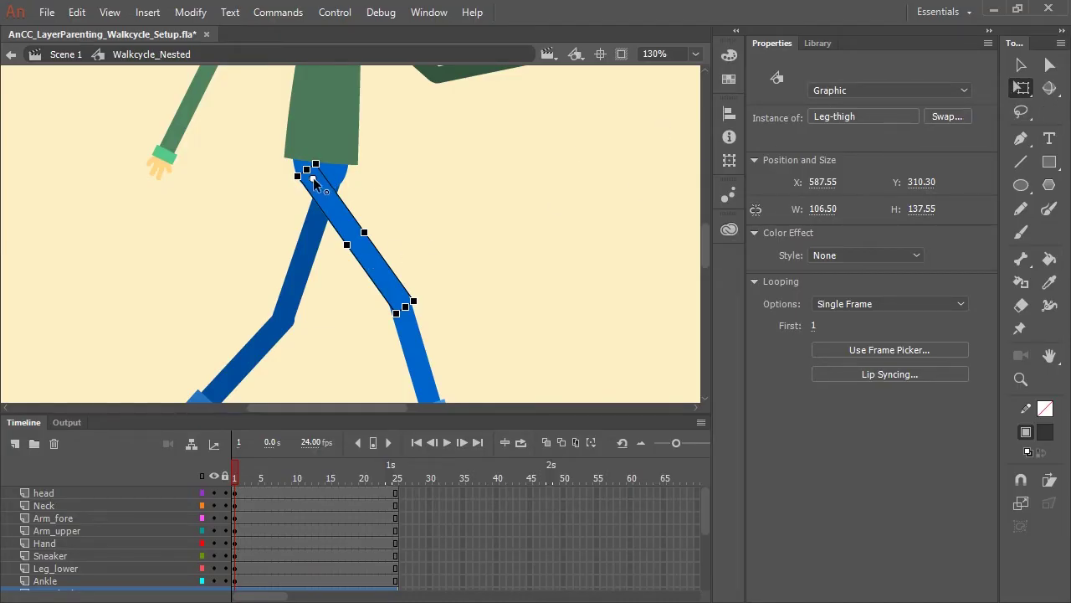
{"action": "left_click_drag", "start_coordinate": [313, 179], "coordinate": [353, 236]}
{"action": "left_click_drag", "start_coordinate": [356, 242], "coordinate": [313, 180]}
{"action": "mouse_move", "coordinate": [420, 311]}
{"action": "left_mouse_down"}
{"action": "mouse_move", "coordinate": [373, 354]}
{"action": "mouse_move", "coordinate": [450, 273]}
{"action": "mouse_move", "coordinate": [387, 340]}
{"action": "mouse_move", "coordinate": [450, 282]}
{"action": "mouse_move", "coordinate": [418, 308]}
{"action": "left_mouse_up"}
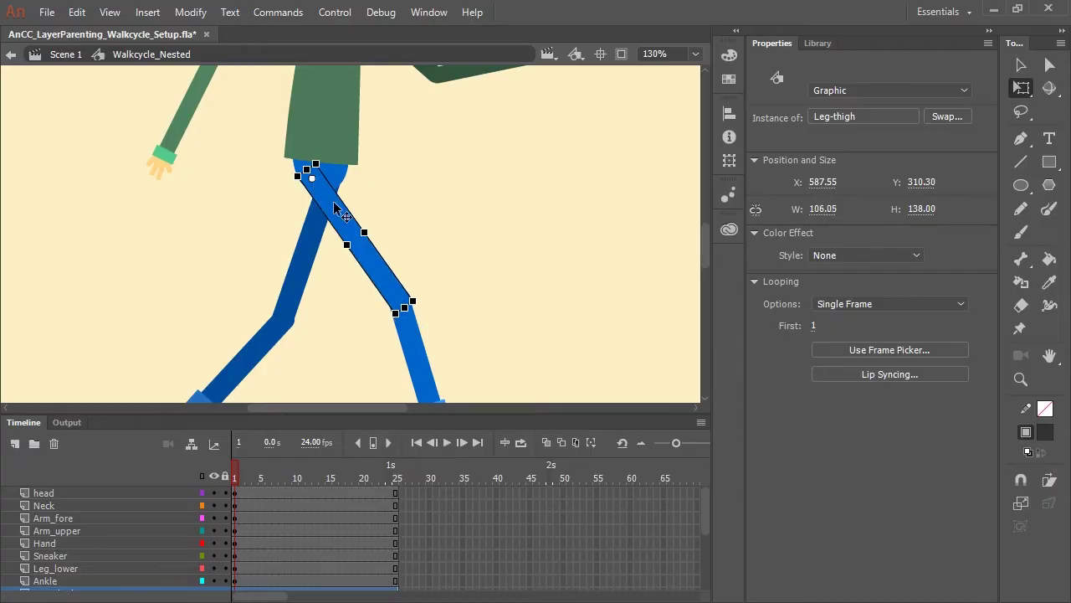
Select the front lower leg, sneaker, back upper arm and forearm to check each piece
{"action": "left_click_drag", "start_coordinate": [480, 340], "coordinate": [461, 192]}
{"action": "left_click", "coordinate": [411, 233]}
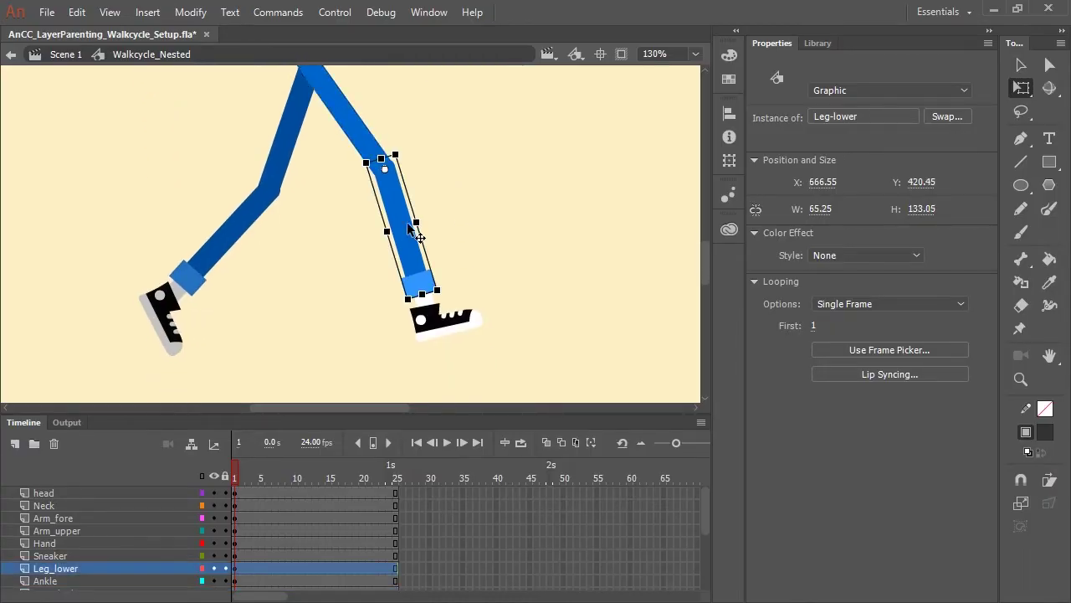
{"action": "left_click", "coordinate": [445, 331]}
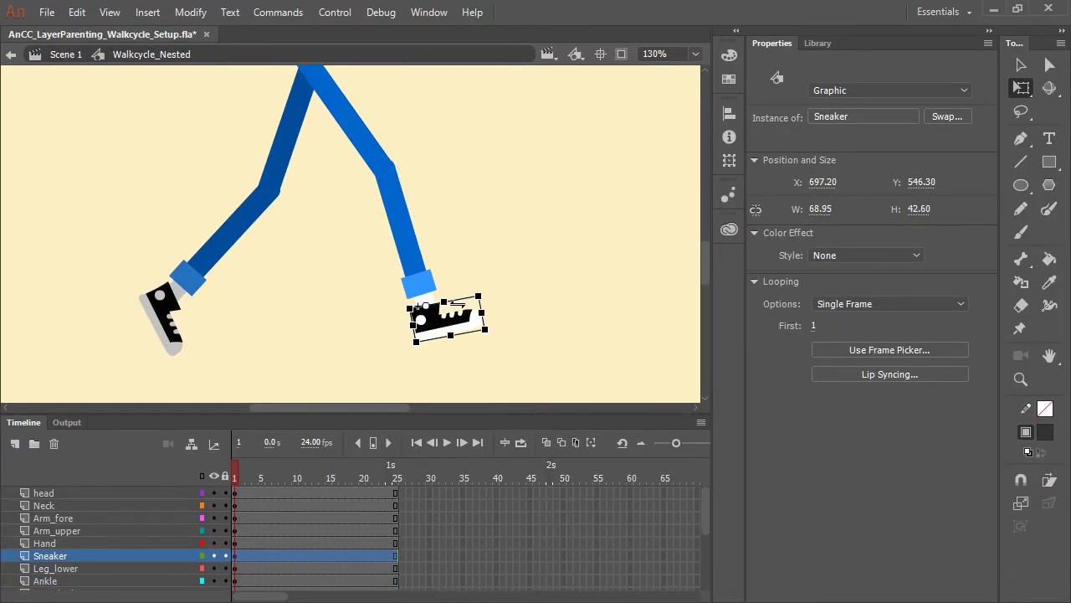
{"action": "scroll", "coordinate": [447, 195], "scroll_direction": "up", "scroll_amount": 5}
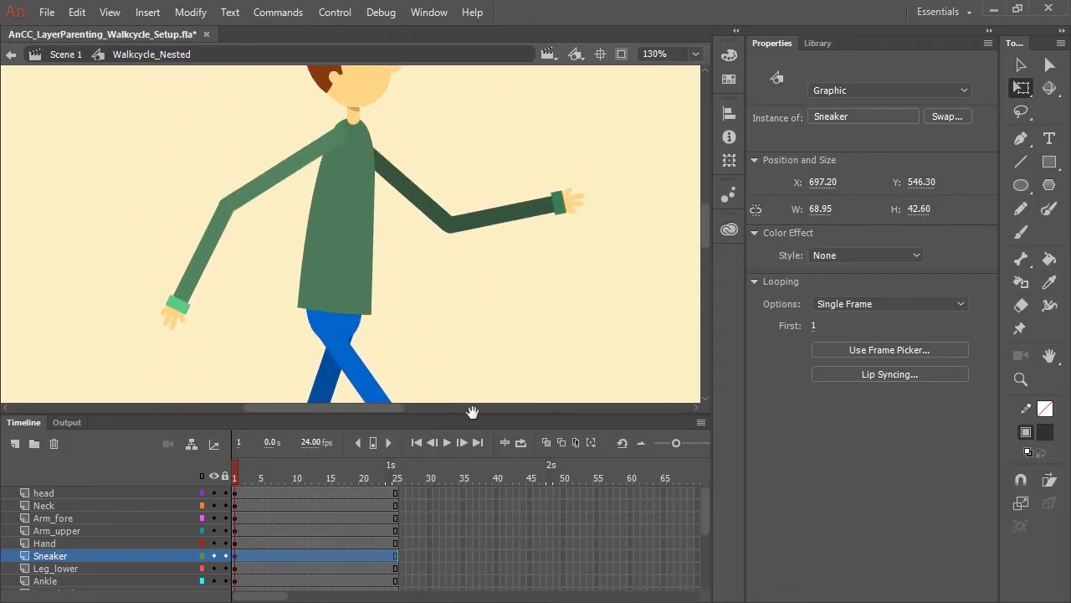
{"action": "left_click", "coordinate": [303, 173]}
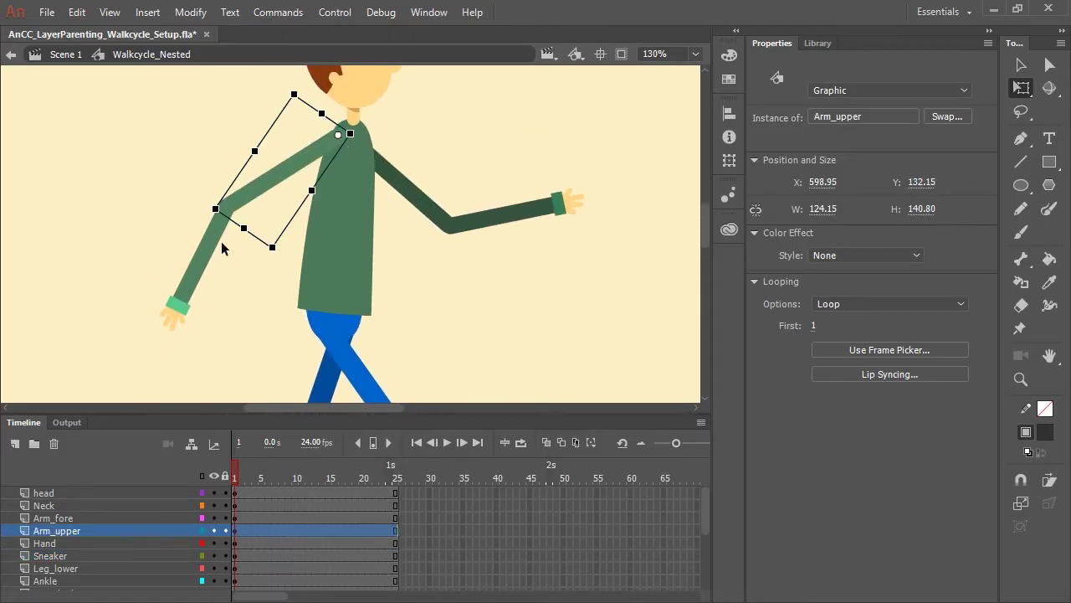
{"action": "left_click", "coordinate": [214, 270]}
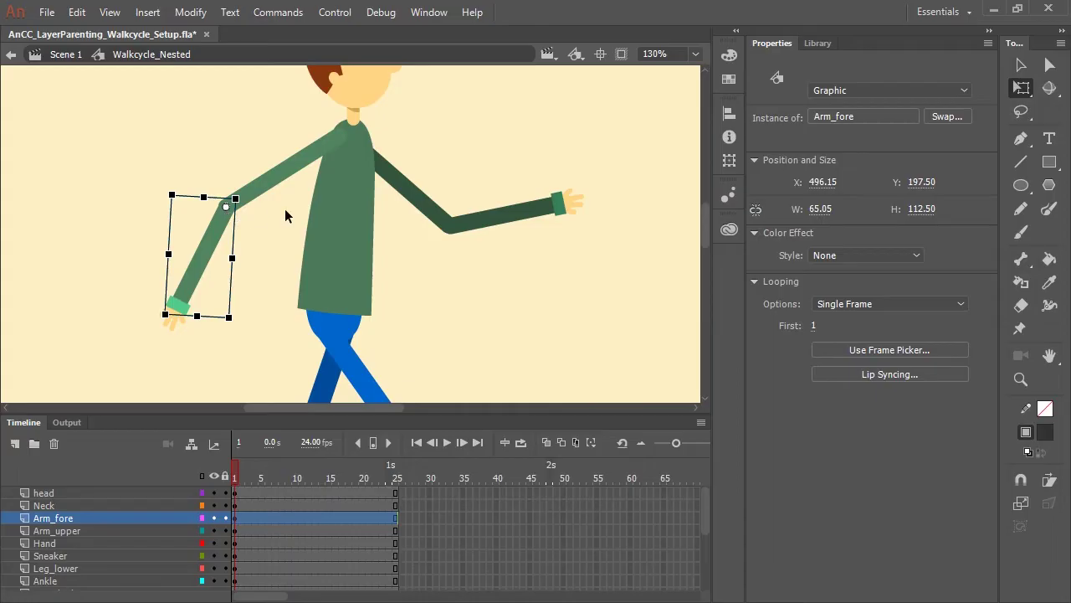
Tilt the head slightly around its pivot and clear the selection
{"action": "scroll", "coordinate": [447, 139], "scroll_direction": "up", "scroll_amount": 5}
{"action": "left_click", "coordinate": [368, 230]}
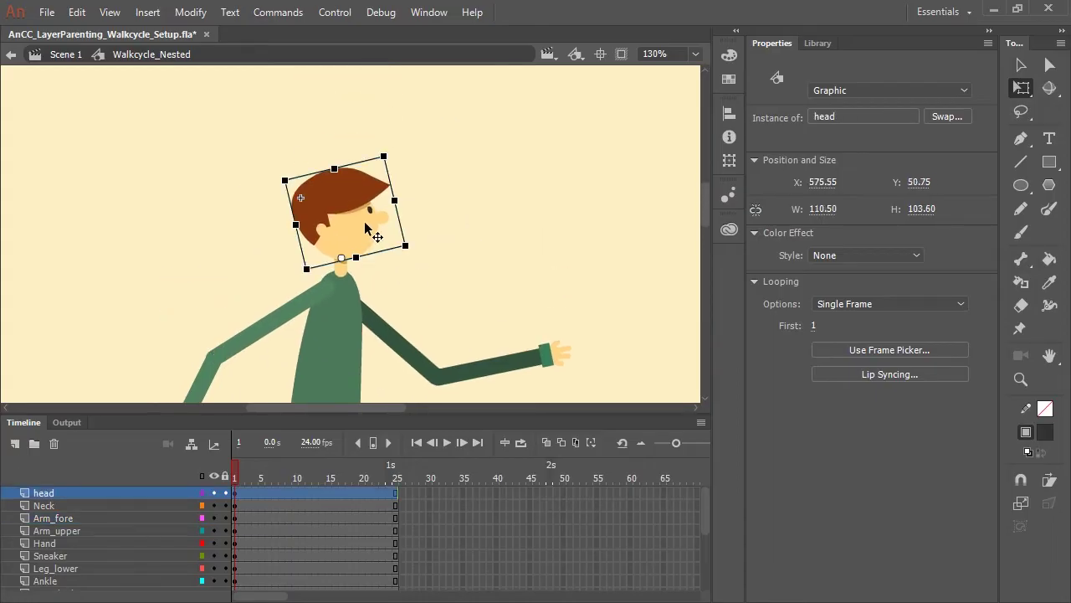
{"action": "left_click_drag", "start_coordinate": [388, 151], "coordinate": [390, 162]}
{"action": "left_click", "coordinate": [475, 322]}
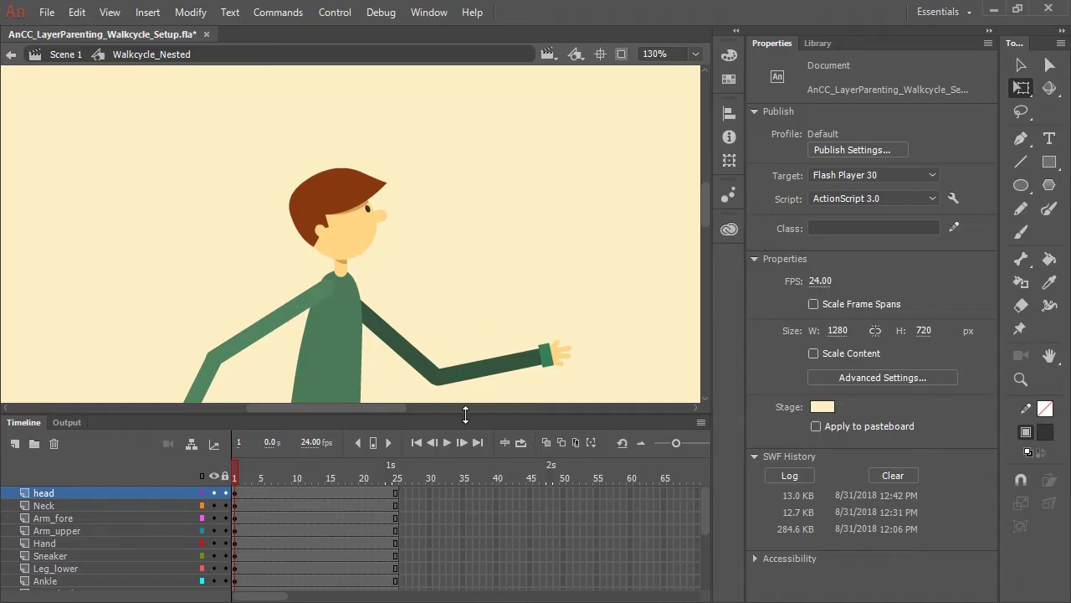
Enlarge the Timeline to list every body-part layer and turn on the parenting view
{"action": "left_click_drag", "start_coordinate": [465, 346], "coordinate": [432, 182]}
{"action": "left_click_drag", "start_coordinate": [468, 414], "coordinate": [490, 283]}
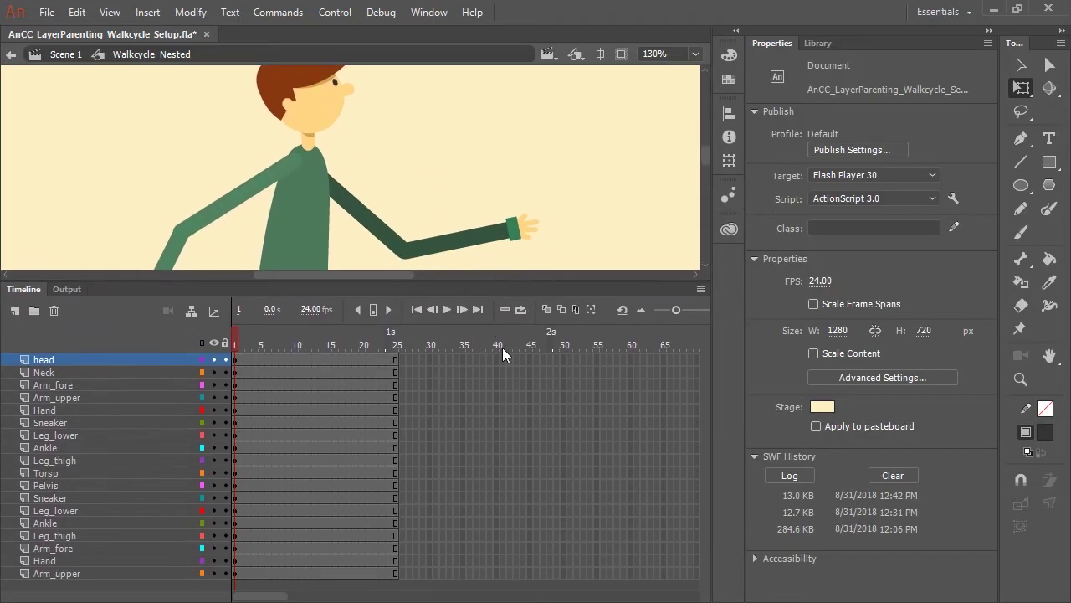
{"action": "left_click", "coordinate": [191, 313]}
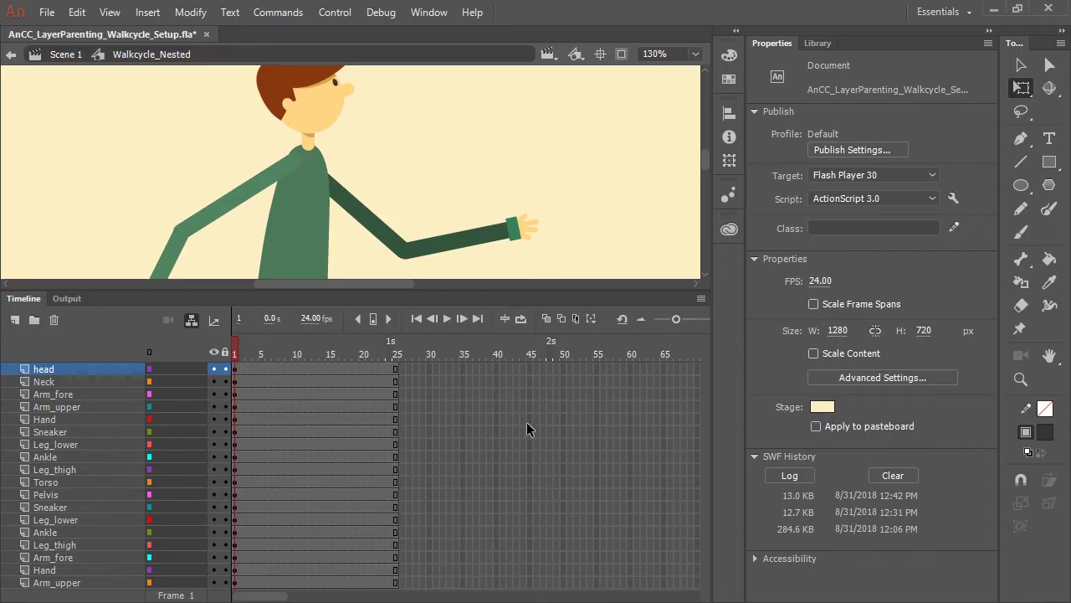
Select the pelvis piece and drag the Pelvis layer's parent link onto Torso
{"action": "left_click", "coordinate": [300, 231]}
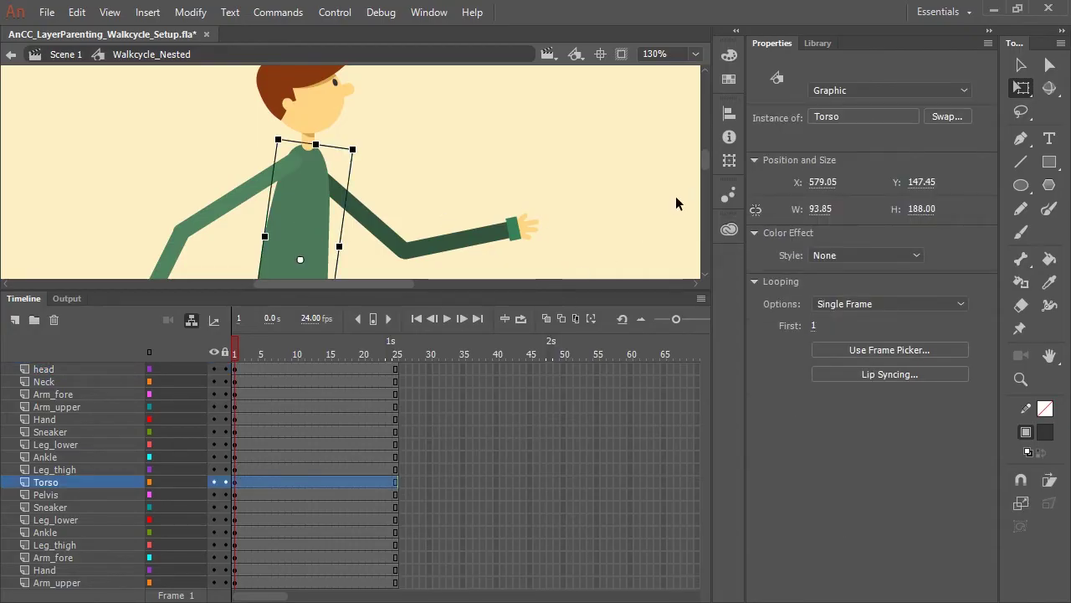
{"action": "scroll", "coordinate": [706, 161], "scroll_direction": "down", "scroll_amount": 1}
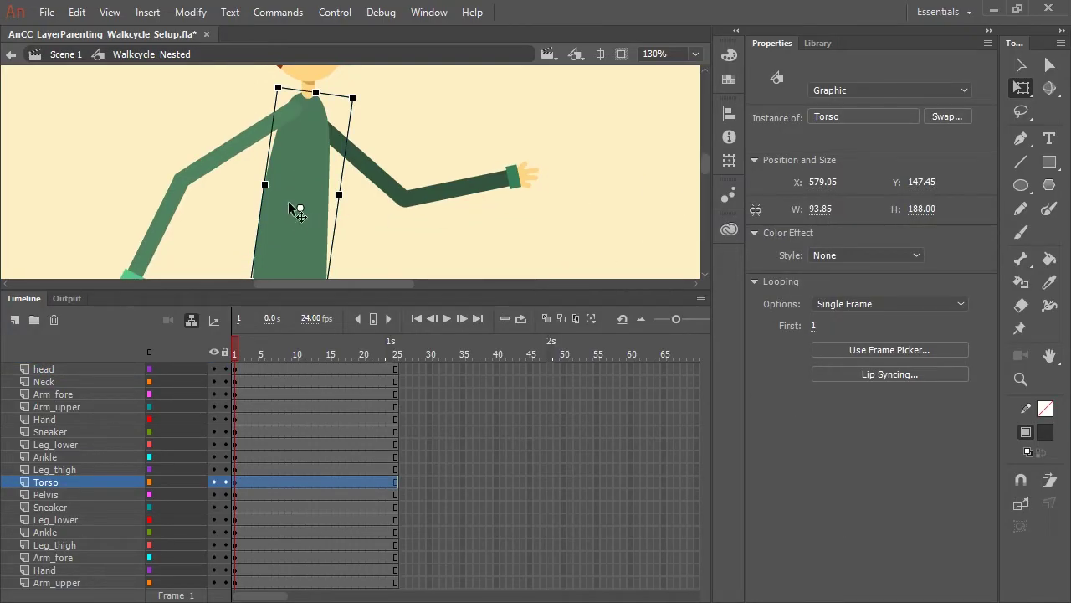
{"action": "left_click", "coordinate": [360, 228]}
{"action": "scroll", "coordinate": [364, 231], "scroll_direction": "down", "scroll_amount": 1}
{"action": "left_click", "coordinate": [356, 226]}
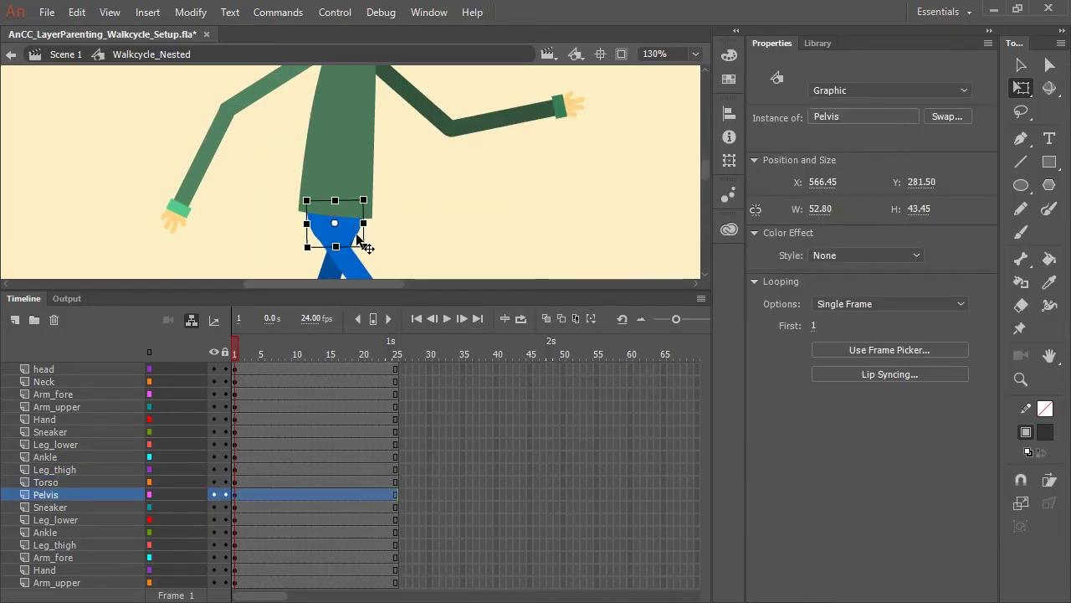
{"action": "left_click", "coordinate": [176, 494]}
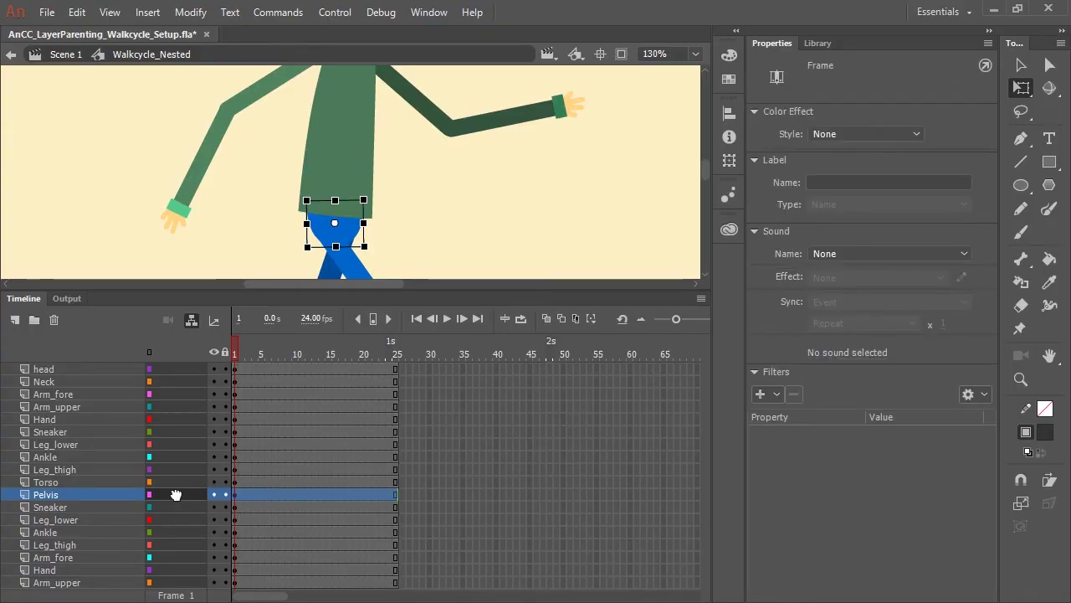
{"action": "left_click_drag", "start_coordinate": [173, 493], "coordinate": [171, 483]}
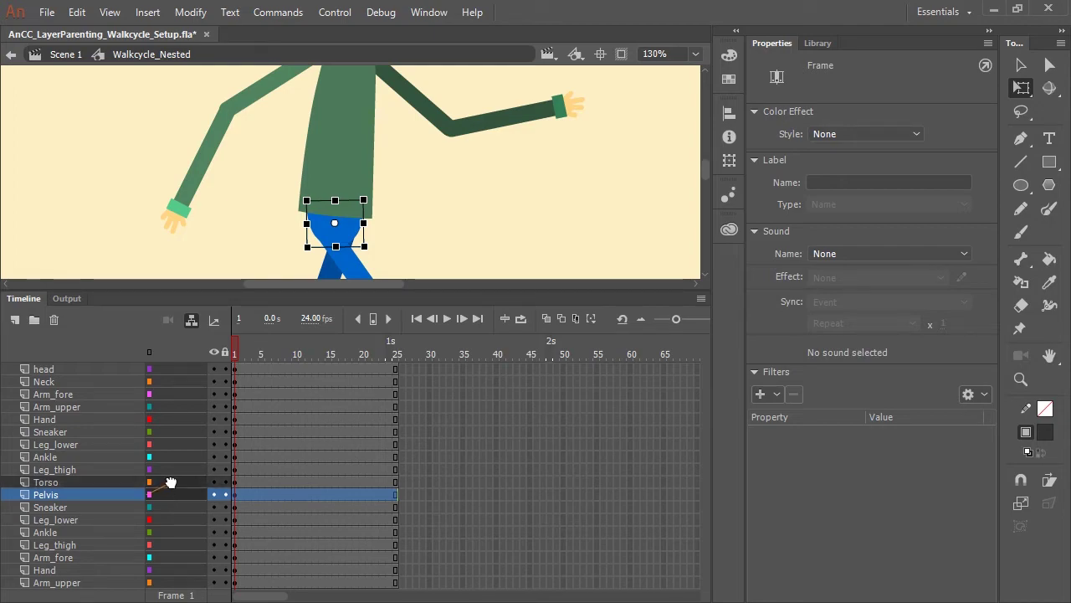
{"action": "left_click_drag", "start_coordinate": [170, 482], "coordinate": [172, 480]}
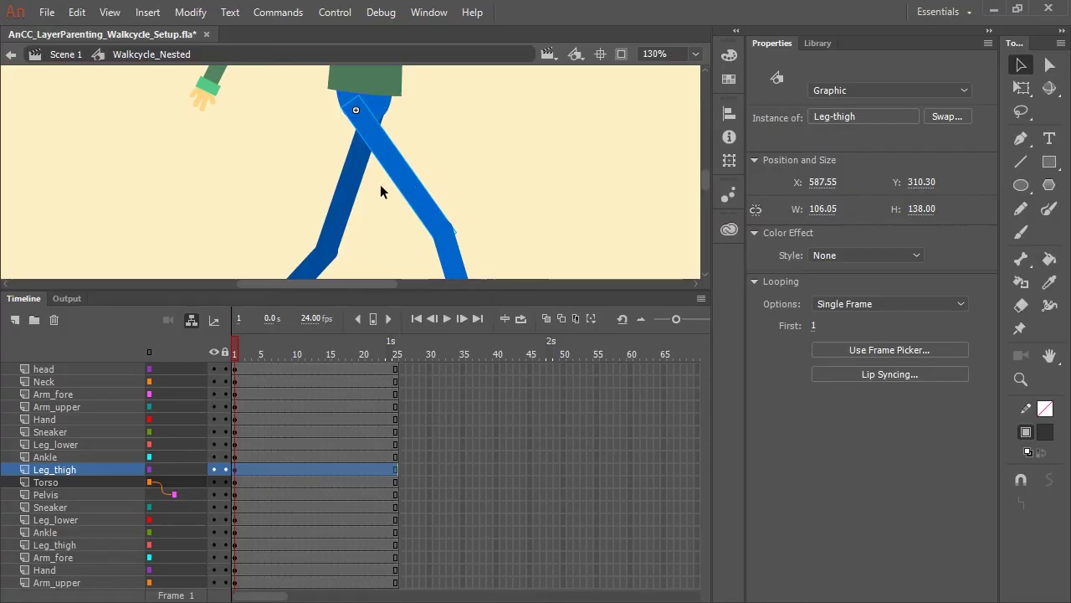
Parent Leg_thigh to Pelvis and Leg_lower to Leg_thigh
{"action": "left_click", "coordinate": [177, 469]}
{"action": "left_click_drag", "start_coordinate": [176, 472], "coordinate": [185, 494]}
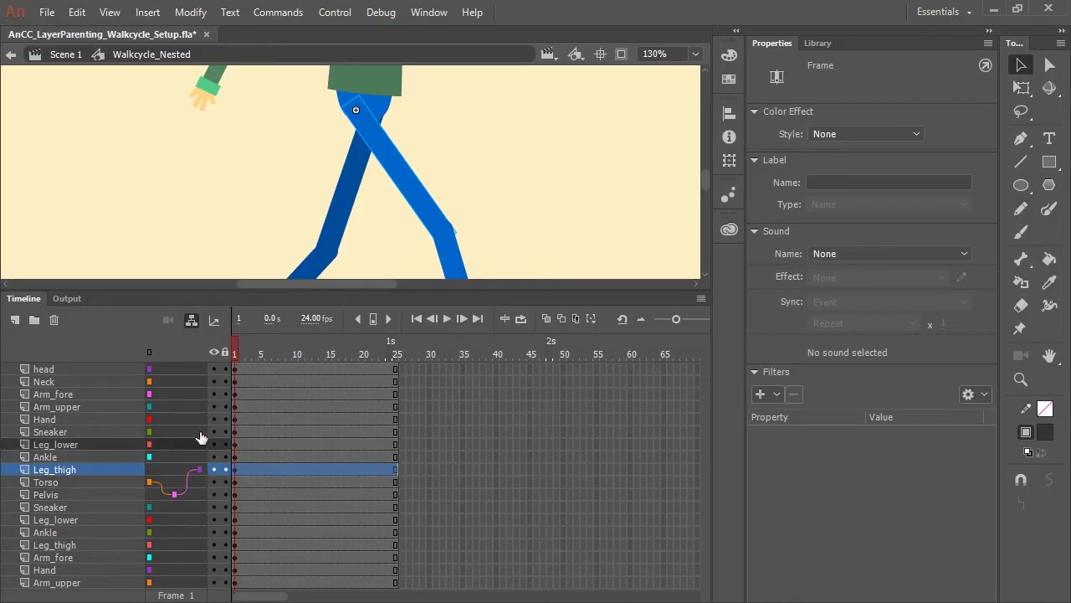
{"action": "left_click_drag", "start_coordinate": [519, 242], "coordinate": [457, 132]}
{"action": "left_click", "coordinate": [394, 176]}
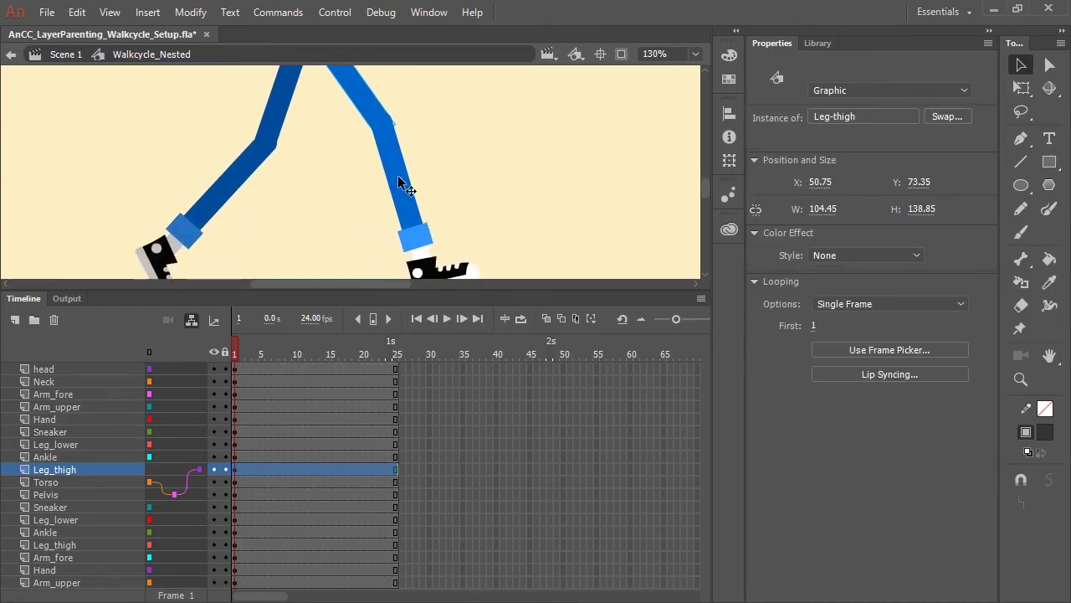
{"action": "left_click", "coordinate": [398, 174]}
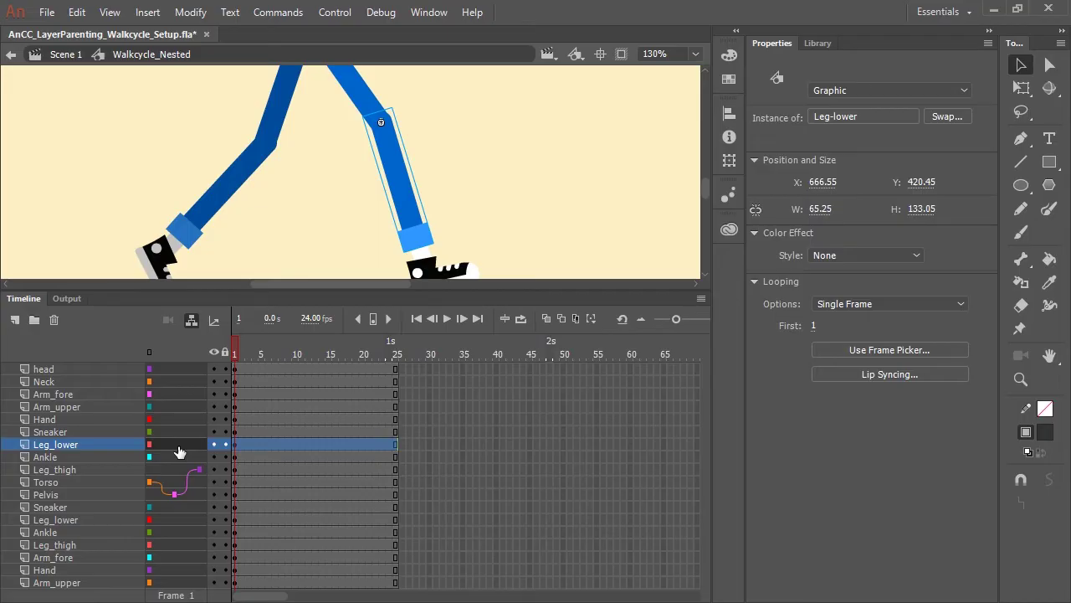
{"action": "left_click_drag", "start_coordinate": [179, 444], "coordinate": [182, 473]}
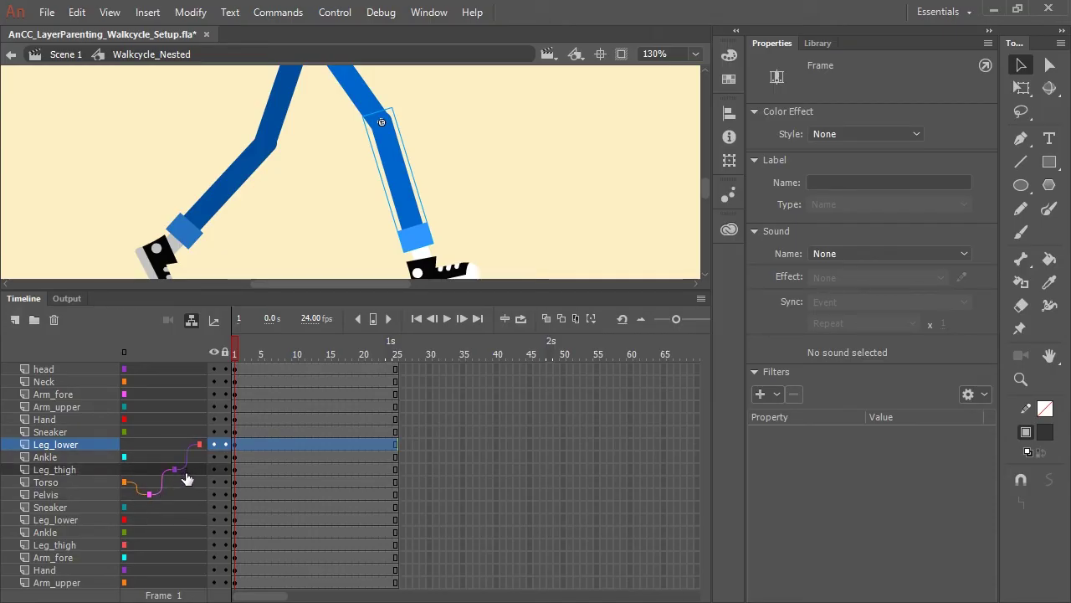
Parent Ankle to Leg_lower and Sneaker to Ankle
{"action": "left_click", "coordinate": [428, 259]}
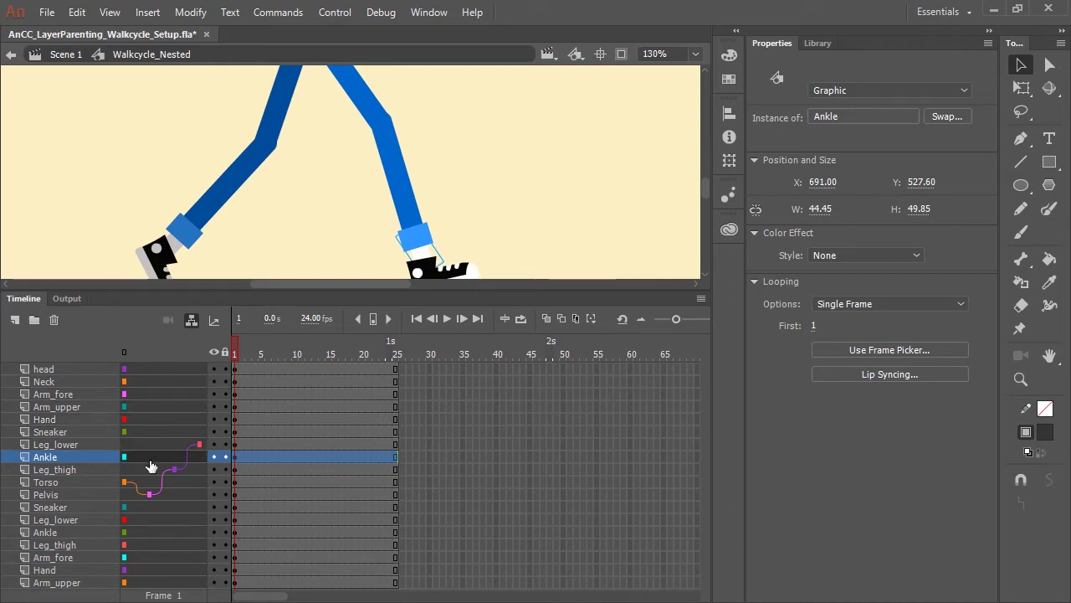
{"action": "left_click_drag", "start_coordinate": [149, 458], "coordinate": [155, 442]}
{"action": "left_click", "coordinate": [443, 267]}
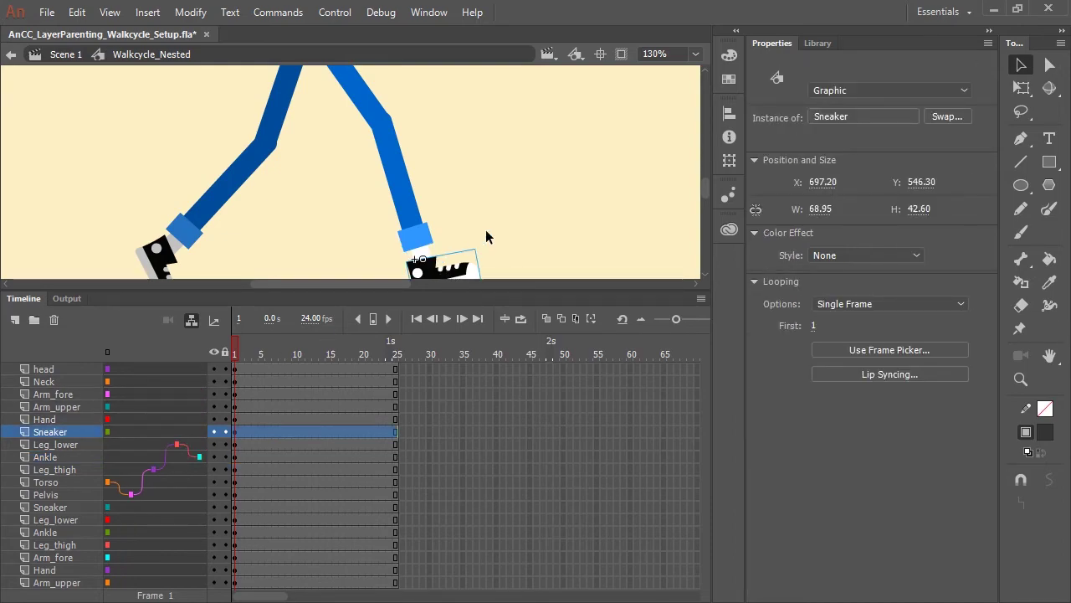
{"action": "left_click_drag", "start_coordinate": [486, 230], "coordinate": [460, 150]}
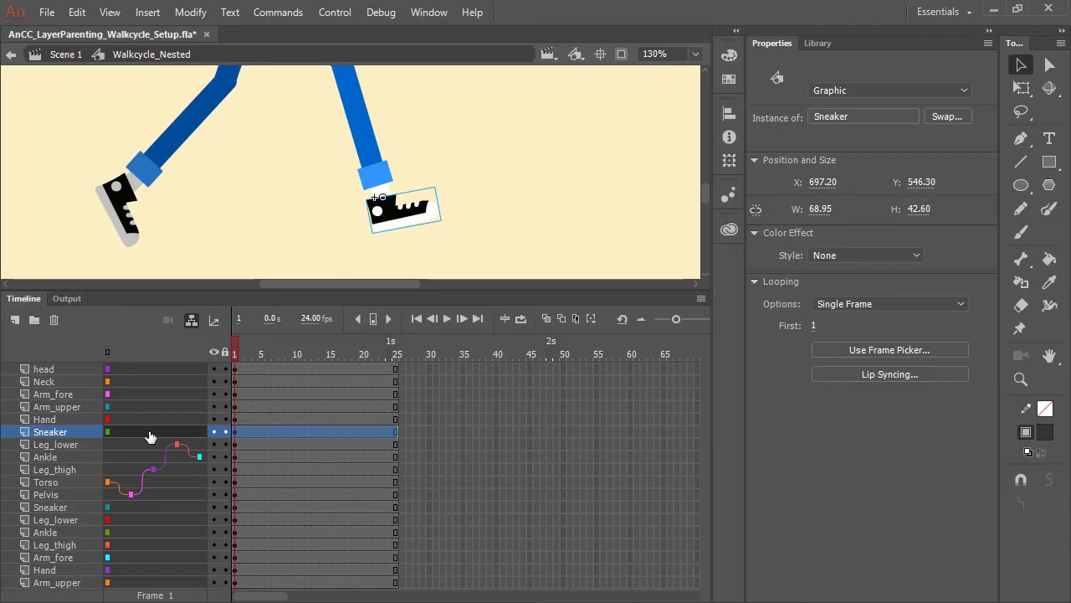
{"action": "left_click_drag", "start_coordinate": [149, 436], "coordinate": [148, 454]}
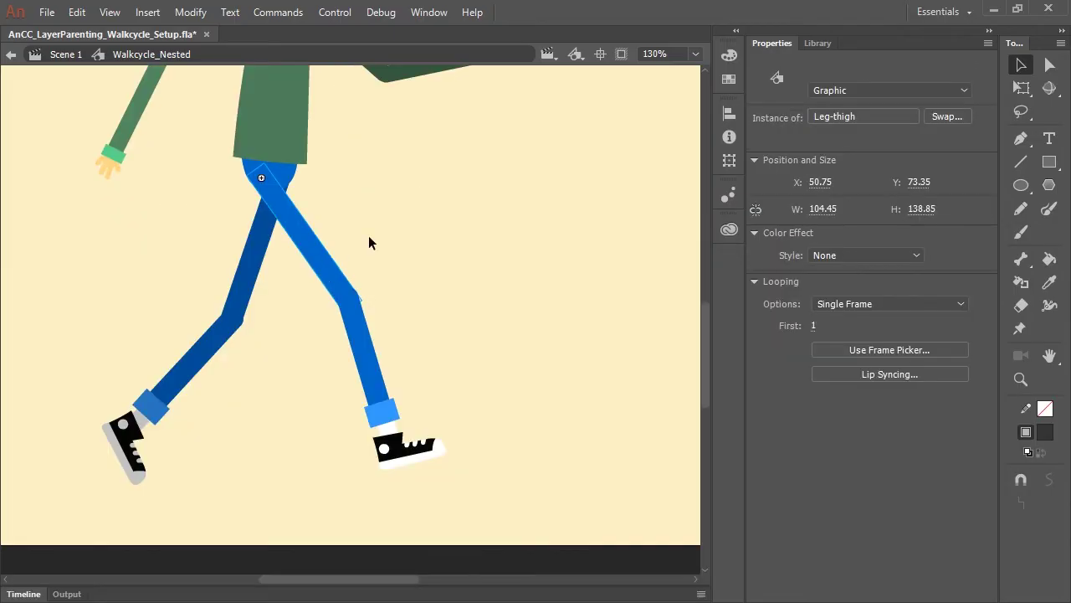
With Free Transform, rotate the pelvis, front thigh, lower leg and torso to confirm linked parts follow
{"action": "left_click", "coordinate": [1021, 88]}
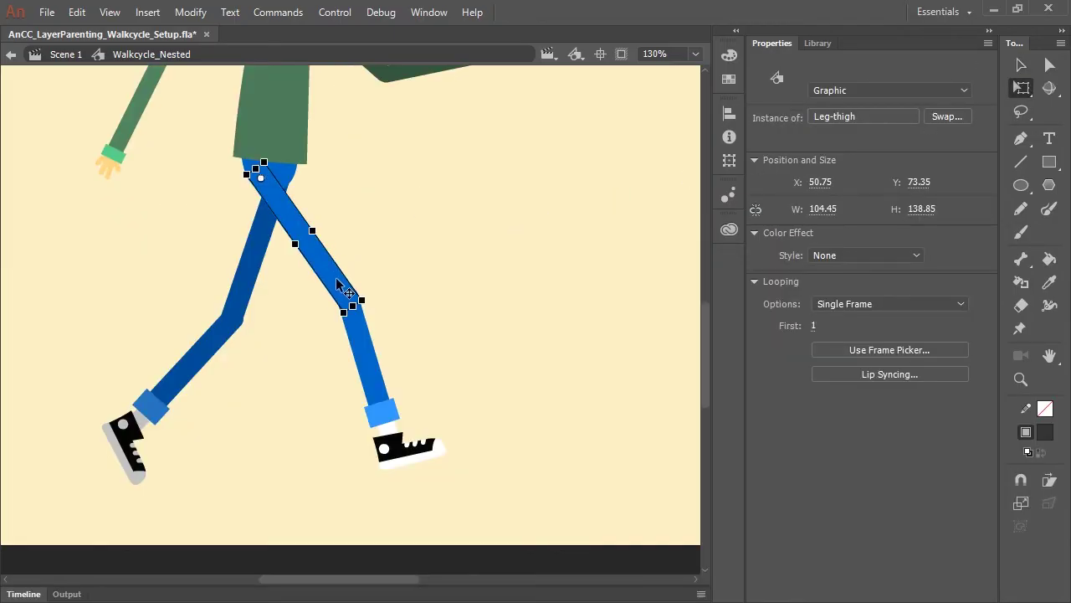
{"action": "left_click", "coordinate": [276, 178]}
{"action": "mouse_move", "coordinate": [302, 201]}
{"action": "left_mouse_down"}
{"action": "mouse_move", "coordinate": [311, 210]}
{"action": "mouse_move", "coordinate": [299, 216]}
{"action": "mouse_move", "coordinate": [315, 202]}
{"action": "mouse_move", "coordinate": [306, 222]}
{"action": "mouse_move", "coordinate": [318, 210]}
{"action": "left_mouse_up"}
{"action": "left_click", "coordinate": [334, 288]}
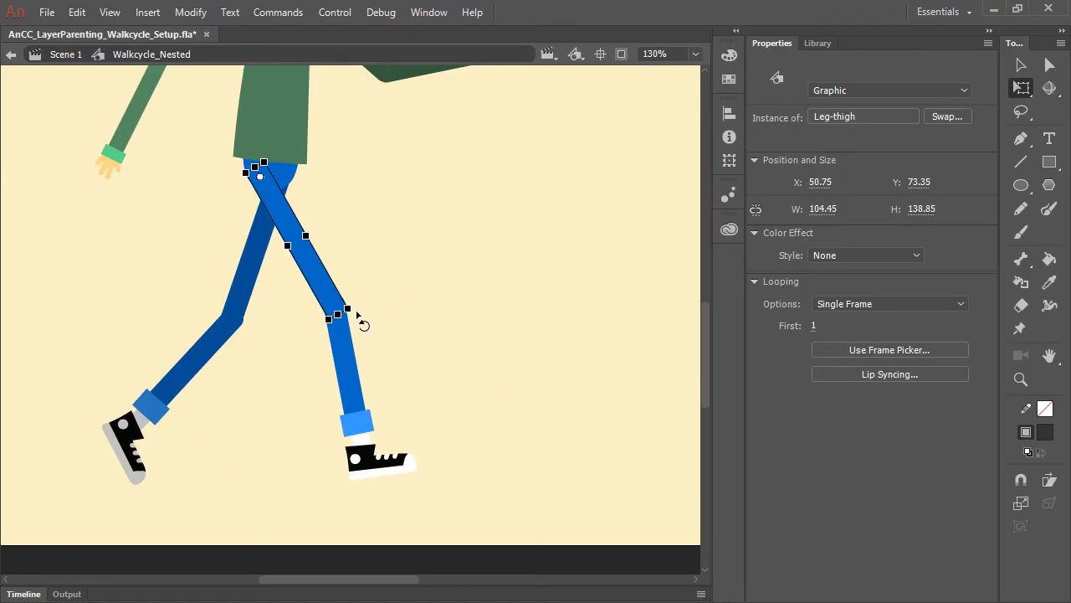
{"action": "mouse_move", "coordinate": [358, 315]}
{"action": "left_mouse_down"}
{"action": "mouse_move", "coordinate": [351, 327]}
{"action": "mouse_move", "coordinate": [383, 292]}
{"action": "mouse_move", "coordinate": [373, 308]}
{"action": "left_mouse_up"}
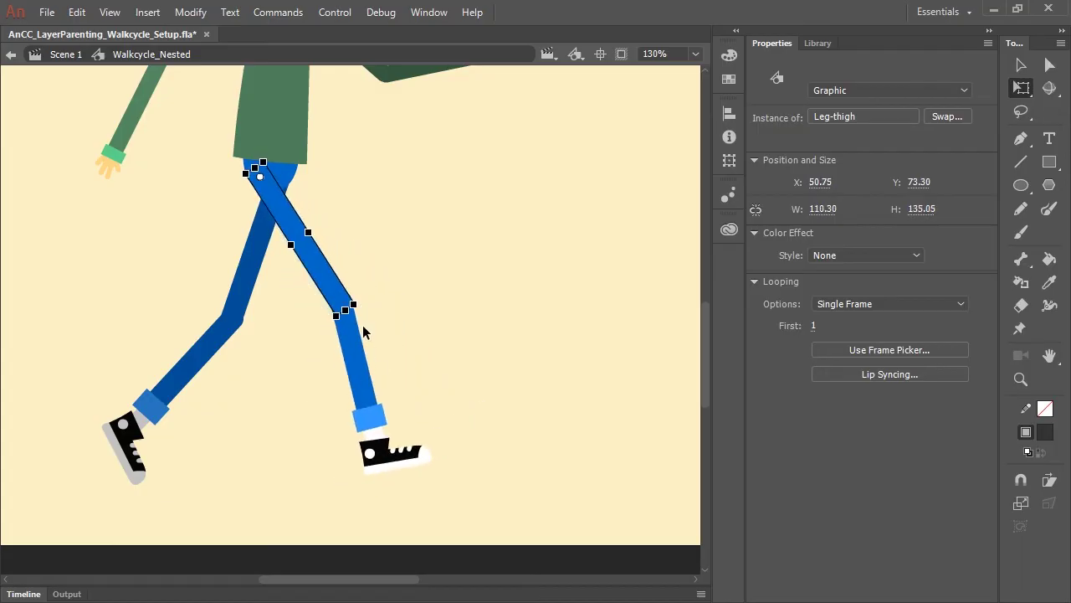
{"action": "left_click", "coordinate": [354, 350]}
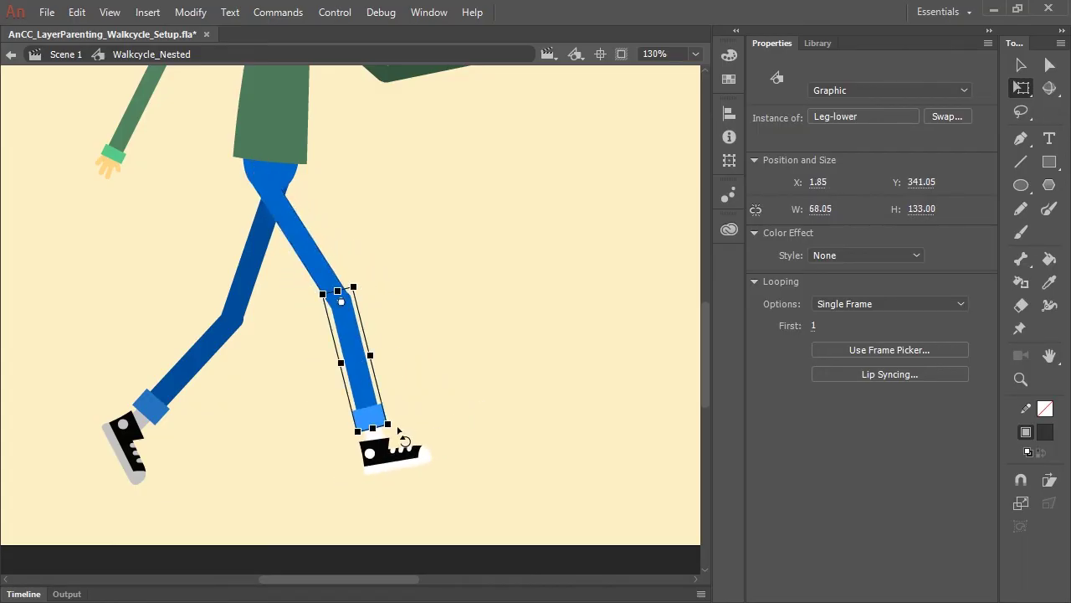
{"action": "left_click_drag", "start_coordinate": [398, 427], "coordinate": [412, 454]}
{"action": "scroll", "coordinate": [347, 214], "scroll_direction": "up", "scroll_amount": 3}
{"action": "left_click", "coordinate": [348, 214]}
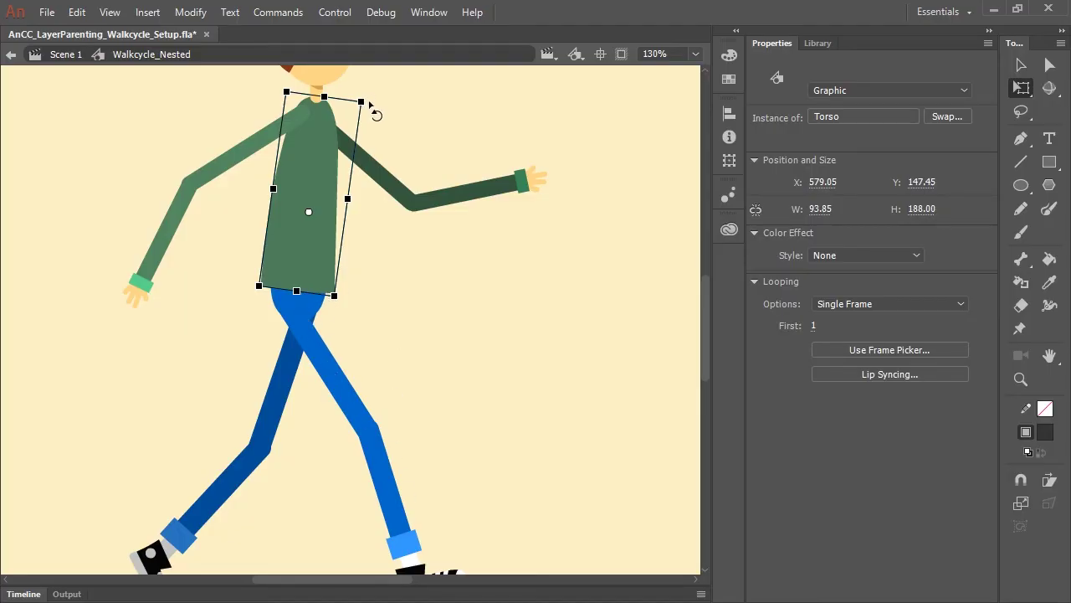
{"action": "mouse_move", "coordinate": [370, 107]}
{"action": "left_mouse_down"}
{"action": "mouse_move", "coordinate": [387, 112]}
{"action": "mouse_move", "coordinate": [285, 98]}
{"action": "mouse_move", "coordinate": [412, 145]}
{"action": "mouse_move", "coordinate": [359, 103]}
{"action": "mouse_move", "coordinate": [354, 116]}
{"action": "left_mouse_up"}
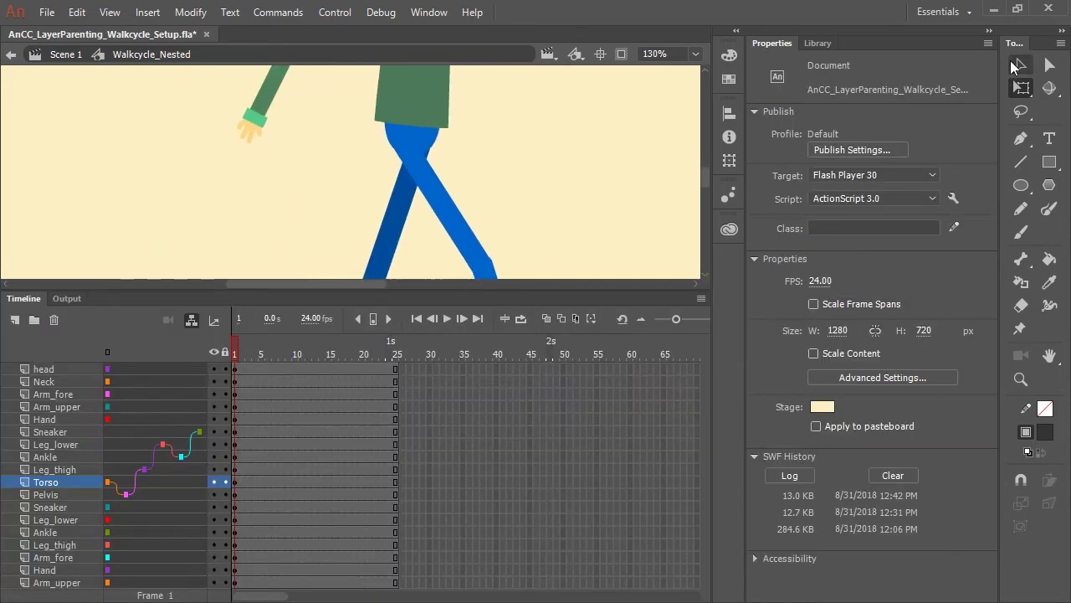
Parent the back leg layers, back Leg_thigh to Pelvis and back Sneaker to Ankle, then test-rotate the back thigh
{"action": "left_click", "coordinate": [1011, 64]}
{"action": "left_click", "coordinate": [397, 215]}
{"action": "mouse_move", "coordinate": [171, 545]}
{"action": "left_mouse_down"}
{"action": "mouse_move", "coordinate": [167, 495]}
{"action": "mouse_move", "coordinate": [170, 548]}
{"action": "mouse_move", "coordinate": [176, 519]}
{"action": "mouse_move", "coordinate": [184, 532]}
{"action": "left_mouse_up"}
{"action": "left_click", "coordinate": [192, 519]}
{"action": "left_click", "coordinate": [179, 533]}
{"action": "left_click", "coordinate": [180, 507]}
{"action": "left_click_drag", "start_coordinate": [352, 290], "coordinate": [352, 440]}
{"action": "key", "text": "q"}
{"action": "left_click", "coordinate": [356, 251]}
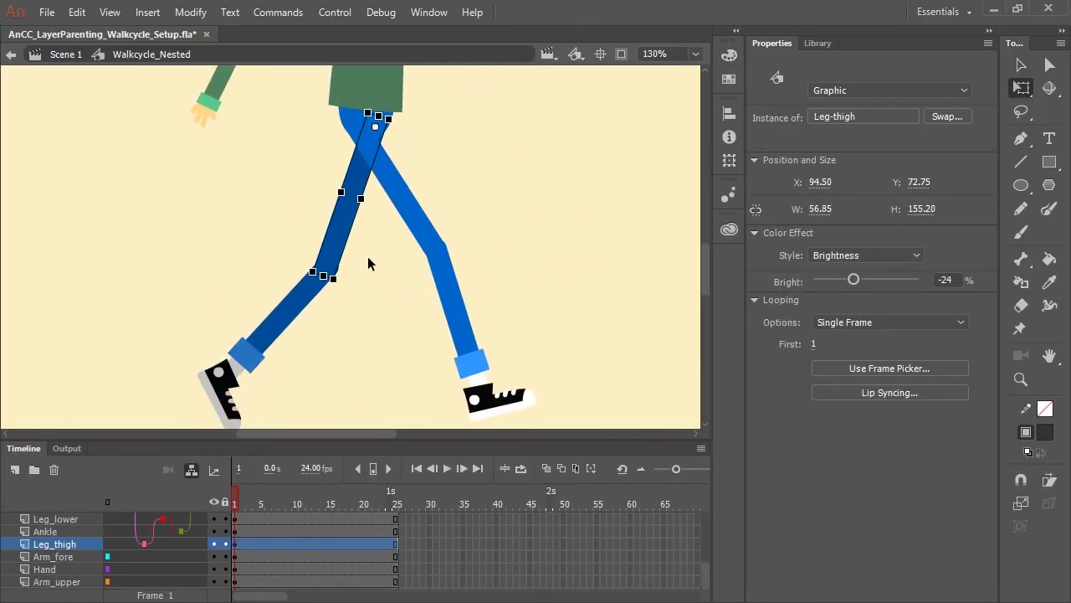
{"action": "left_click_drag", "start_coordinate": [366, 285], "coordinate": [352, 293]}
{"action": "left_click", "coordinate": [486, 327]}
{"action": "scroll", "coordinate": [485, 327], "scroll_direction": "up", "scroll_amount": 5}
{"action": "key", "text": "v"}
Parent the near arm: Arm_upper to Torso and Arm_fore to Arm_upper
{"action": "left_click", "coordinate": [282, 222]}
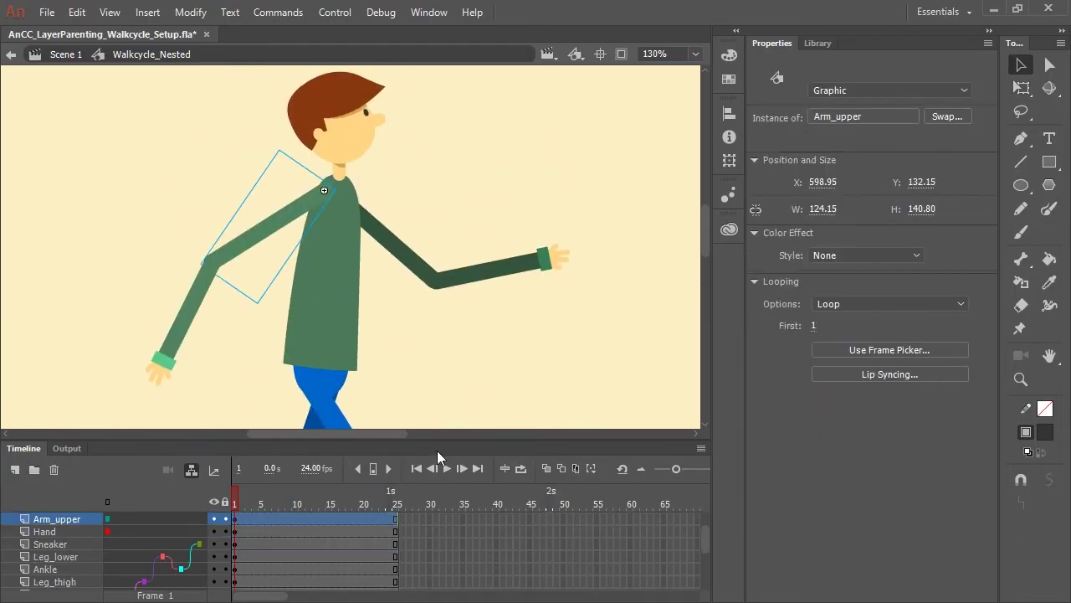
{"action": "left_click_drag", "start_coordinate": [440, 443], "coordinate": [440, 348]}
{"action": "left_click_drag", "start_coordinate": [126, 425], "coordinate": [109, 500]}
{"action": "left_click", "coordinate": [235, 252]}
{"action": "left_click_drag", "start_coordinate": [156, 424], "coordinate": [174, 437]}
{"action": "left_click", "coordinate": [205, 293]}
Parent the far arm's Arm_upper to Torso and Arm_fore to Arm_upper, then link the head layer
{"action": "left_click", "coordinate": [452, 182]}
{"action": "left_click_drag", "start_coordinate": [155, 575], "coordinate": [166, 476]}
{"action": "left_click", "coordinate": [530, 215]}
{"action": "mouse_move", "coordinate": [160, 550]}
{"action": "left_mouse_down"}
{"action": "mouse_move", "coordinate": [184, 569]}
{"action": "mouse_move", "coordinate": [201, 550]}
{"action": "mouse_move", "coordinate": [180, 551]}
{"action": "left_mouse_up"}
{"action": "left_click", "coordinate": [473, 203]}
{"action": "scroll", "coordinate": [409, 277], "scroll_direction": "up", "scroll_amount": 5}
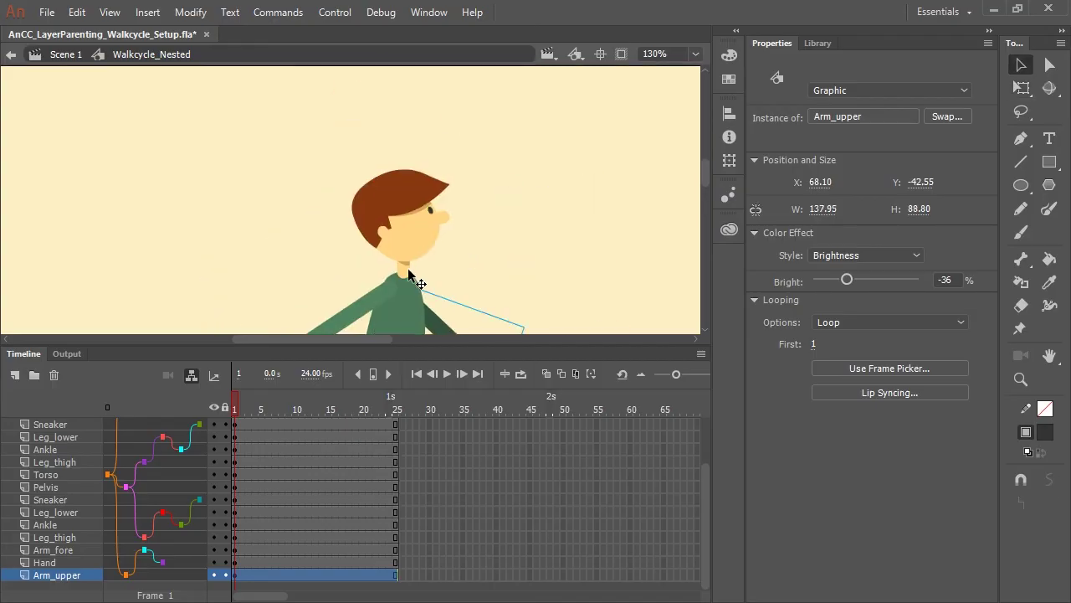
{"action": "scroll", "coordinate": [126, 502], "scroll_direction": "up", "scroll_amount": 3}
{"action": "left_click_drag", "start_coordinate": [144, 424], "coordinate": [180, 437]}
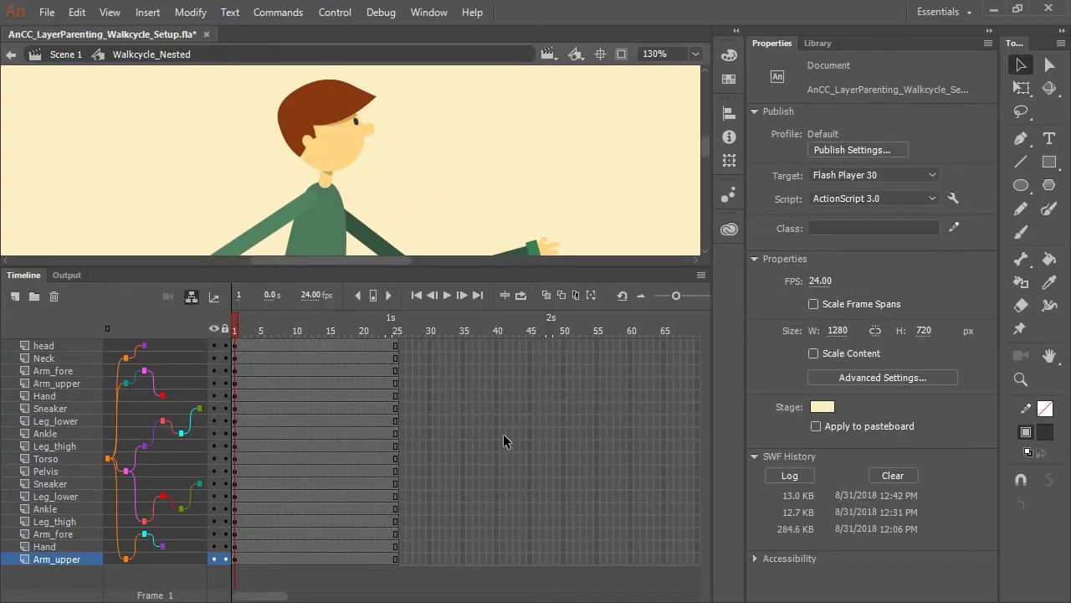
Check that Arm_upper's Change parent option shows Torso
{"action": "right_click", "coordinate": [179, 388]}
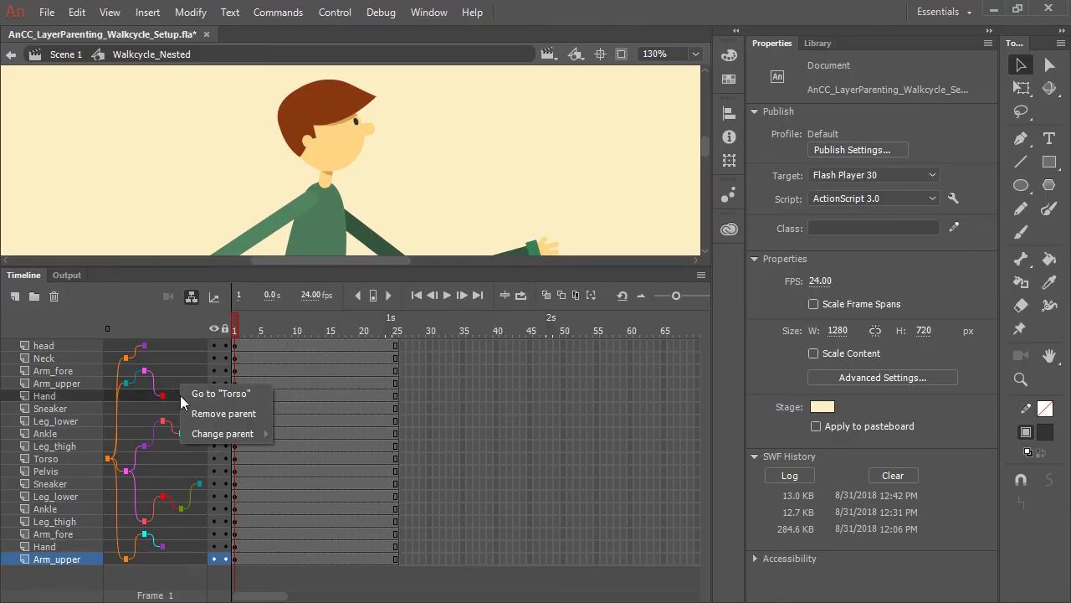
{"action": "mouse_move", "coordinate": [230, 435]}
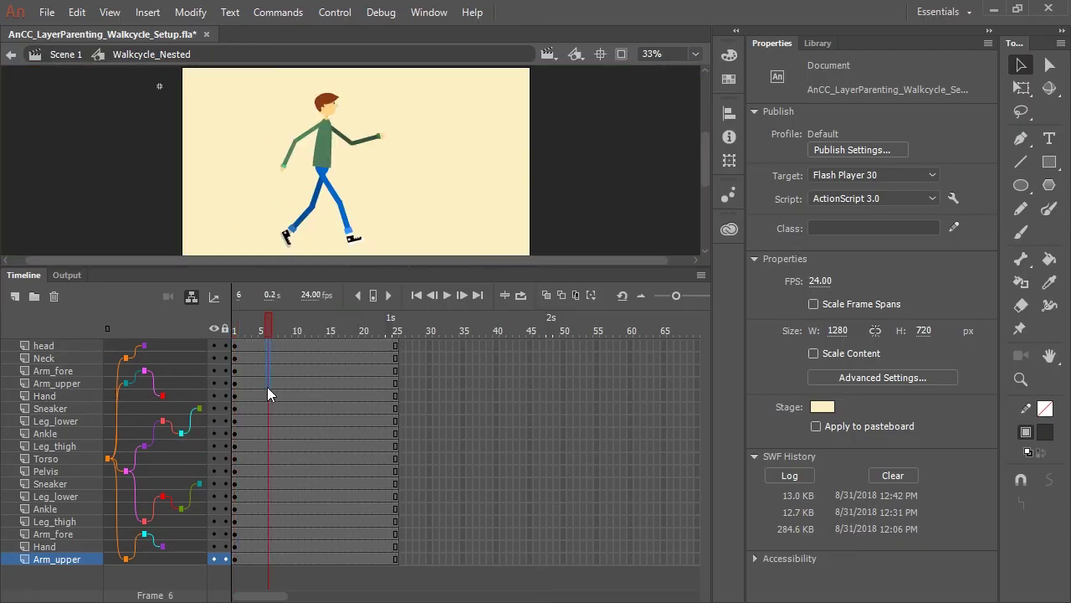
Insert keyframes at frame 6 on all layers and raise the back lower leg toward horizontal
{"action": "left_click_drag", "start_coordinate": [268, 458], "coordinate": [271, 578]}
{"action": "key", "text": "F6"}
{"action": "left_click", "coordinate": [387, 210]}
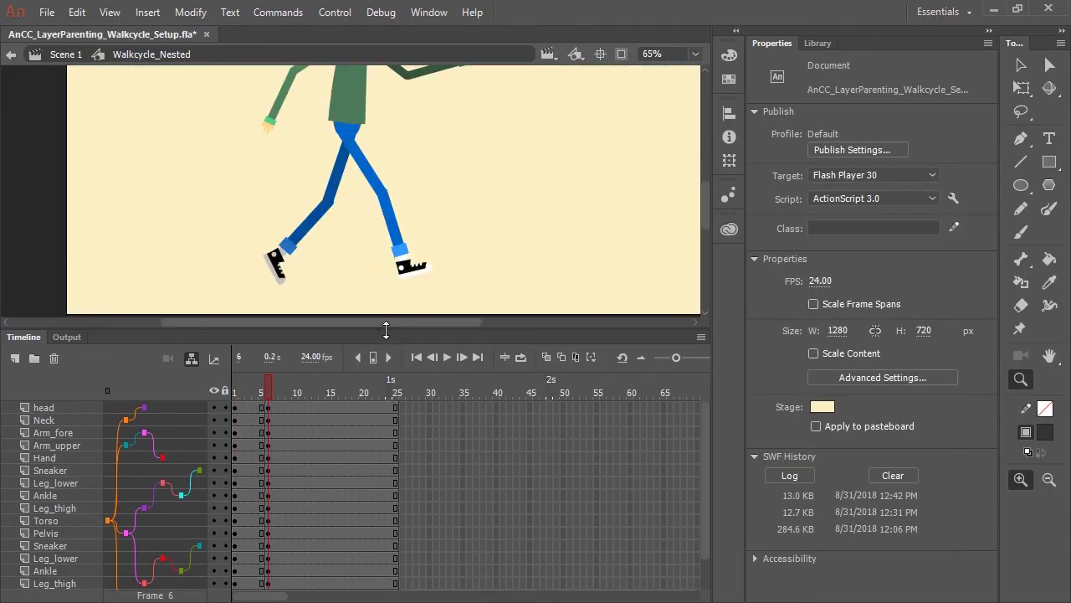
{"action": "left_click", "coordinate": [360, 163]}
{"action": "left_click", "coordinate": [375, 230]}
{"action": "left_click", "coordinate": [346, 227]}
{"action": "left_click", "coordinate": [301, 230]}
{"action": "left_click_drag", "start_coordinate": [302, 230], "coordinate": [333, 251]}
Tilt the torso clockwise at frame 6 and rotate the forearm into the pose
{"action": "left_click_drag", "start_coordinate": [421, 125], "coordinate": [410, 237]}
{"action": "left_click", "coordinate": [352, 168]}
{"action": "left_click_drag", "start_coordinate": [381, 132], "coordinate": [382, 139]}
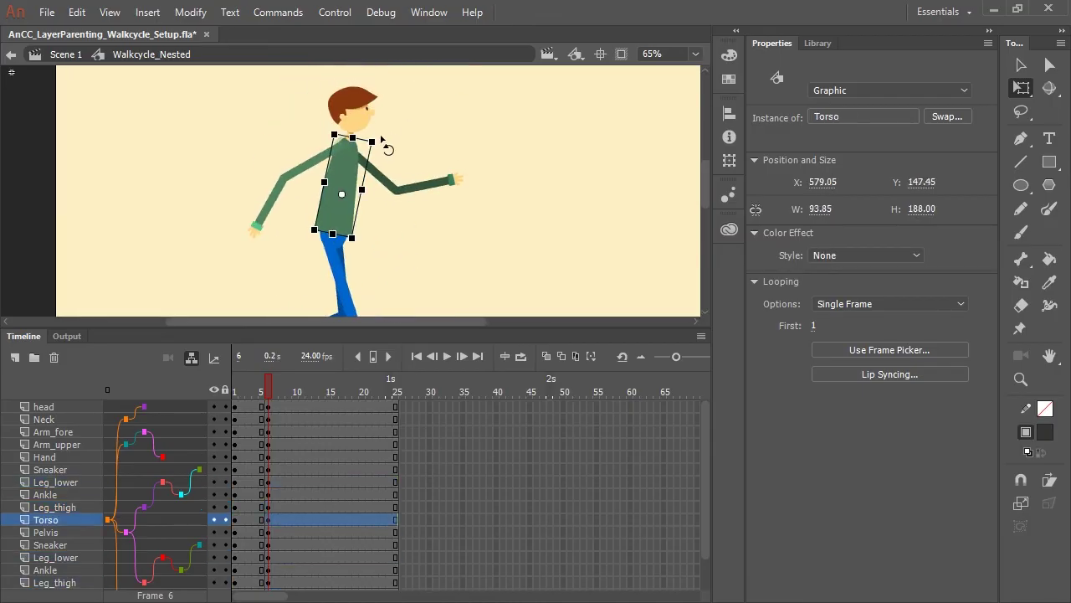
{"action": "left_click_drag", "start_coordinate": [387, 329], "coordinate": [386, 414]}
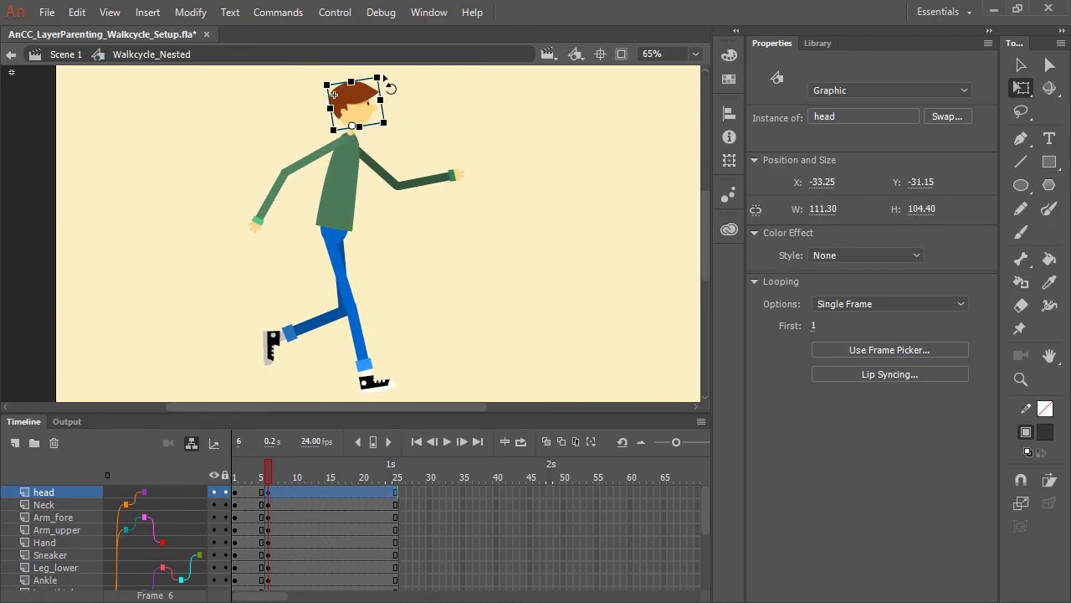
{"action": "left_click", "coordinate": [387, 178]}
{"action": "mouse_move", "coordinate": [459, 173]}
{"action": "left_mouse_down"}
{"action": "mouse_move", "coordinate": [478, 143]}
{"action": "mouse_move", "coordinate": [468, 191]}
{"action": "left_mouse_up"}
{"action": "left_click", "coordinate": [308, 158]}
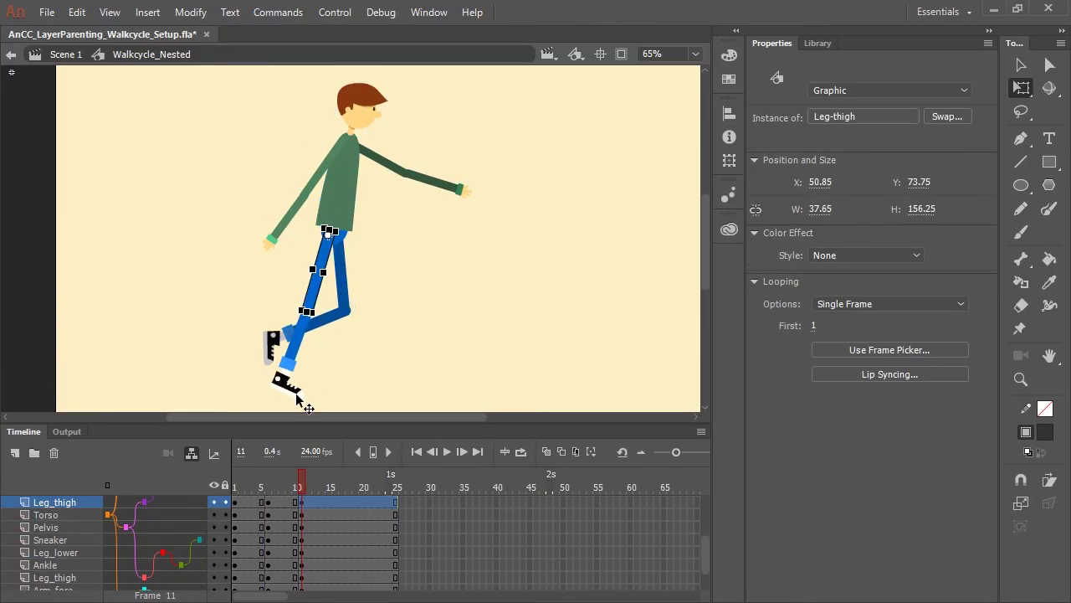
Rotate the thigh into the frame 11 pose and select the lower leg and sneaker
{"action": "left_click_drag", "start_coordinate": [306, 407], "coordinate": [402, 292]}
{"action": "left_click", "coordinate": [376, 334]}
{"action": "left_click", "coordinate": [410, 356]}
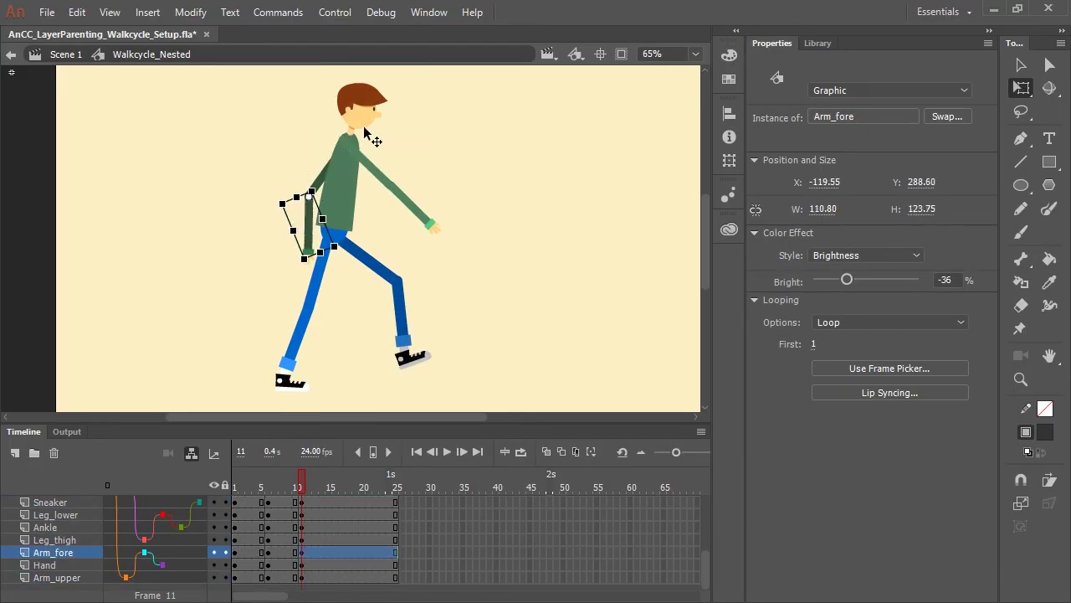